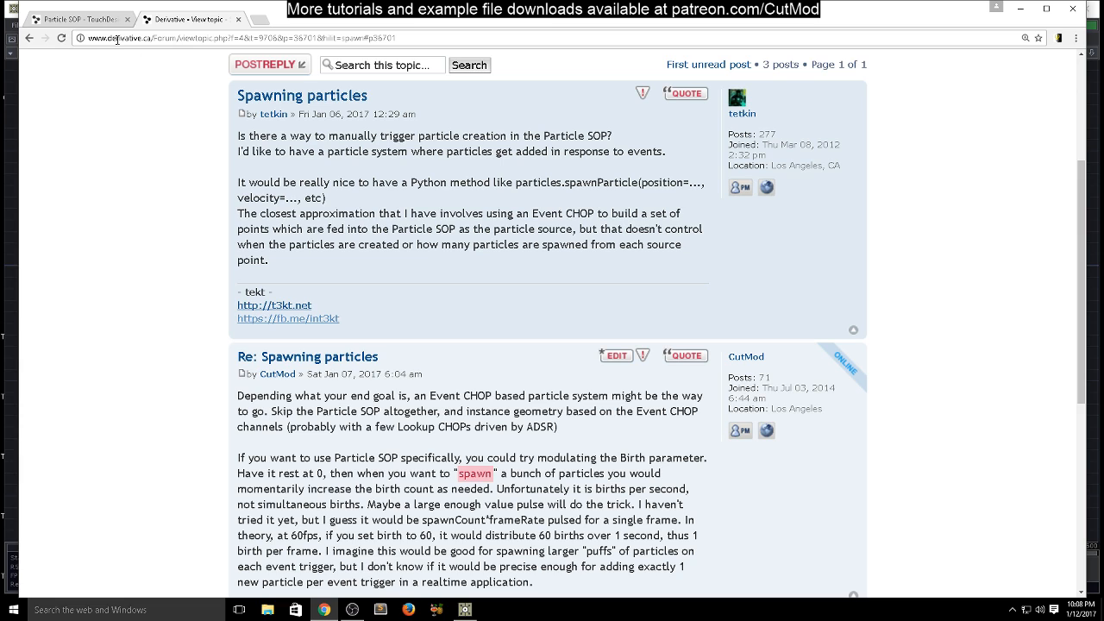
Examine the Birth parameter description on the Particle SOP wiki page, including how particles are released.
{"action": "left_click", "coordinate": [90, 21]}
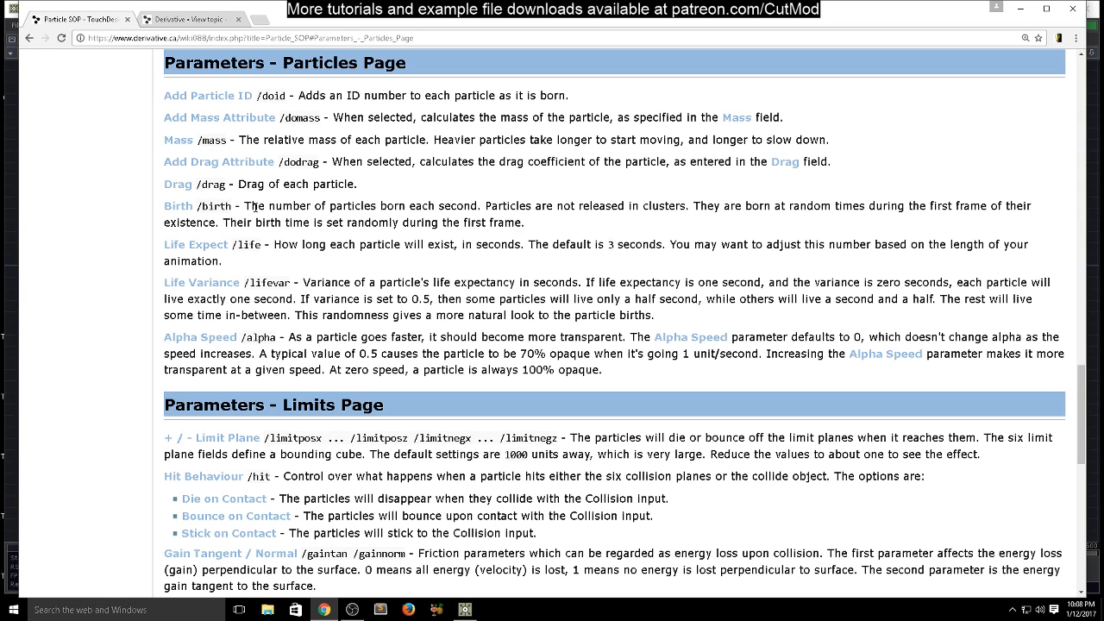
{"action": "left_click_drag", "start_coordinate": [246, 206], "coordinate": [481, 207]}
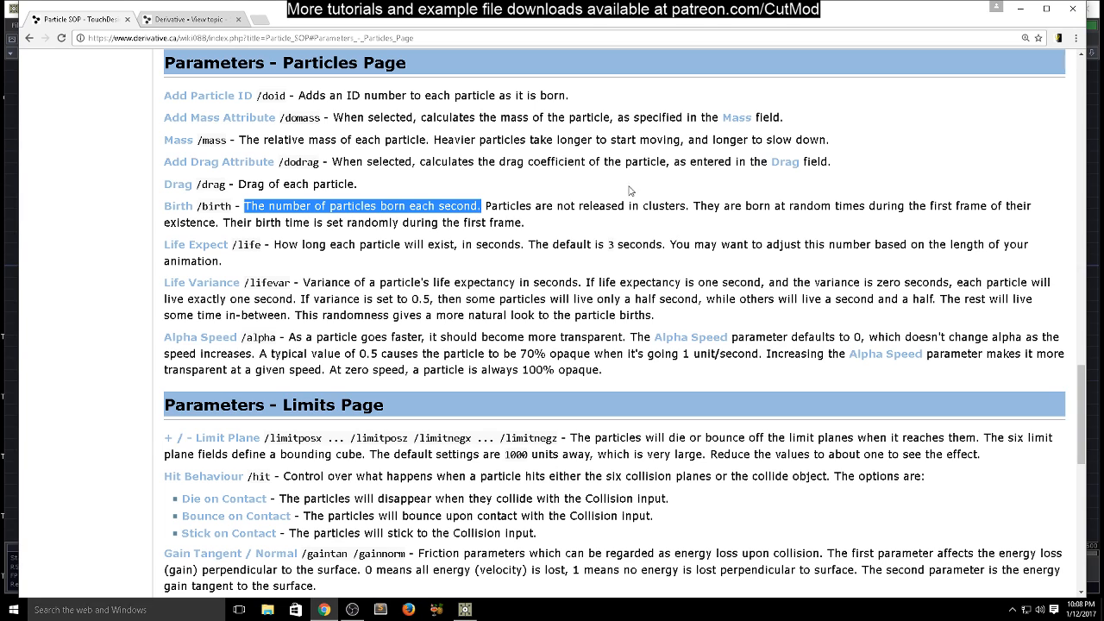
{"action": "left_click_drag", "start_coordinate": [689, 207], "coordinate": [483, 200]}
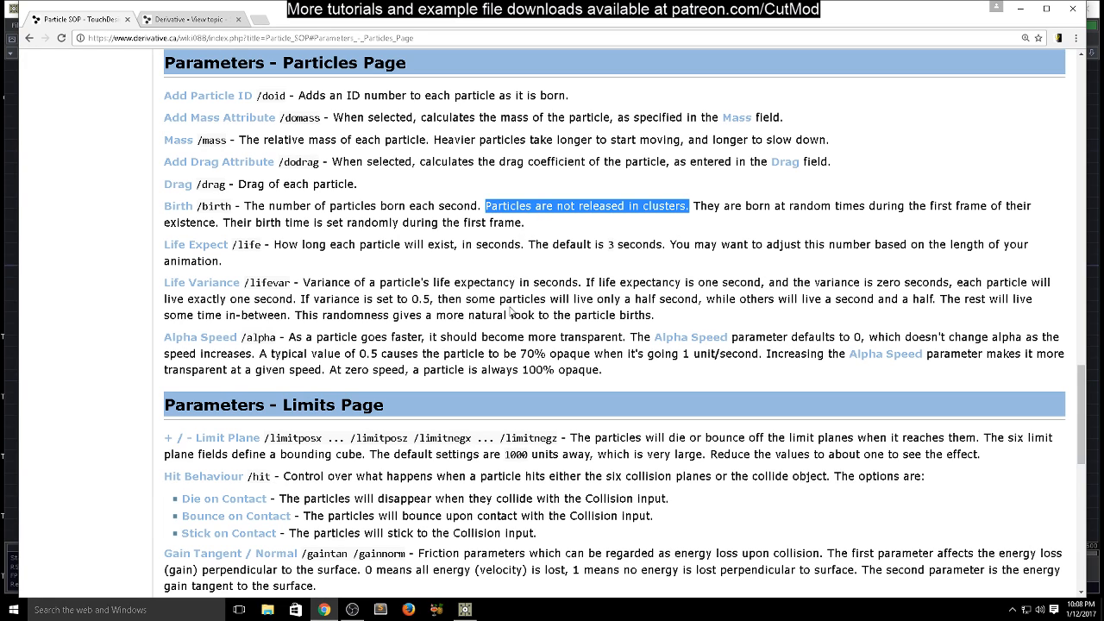
Switch to TouchDesigner and add a Sphere SOP to the empty project1 network.
{"action": "key", "text": "alt+Tab"}
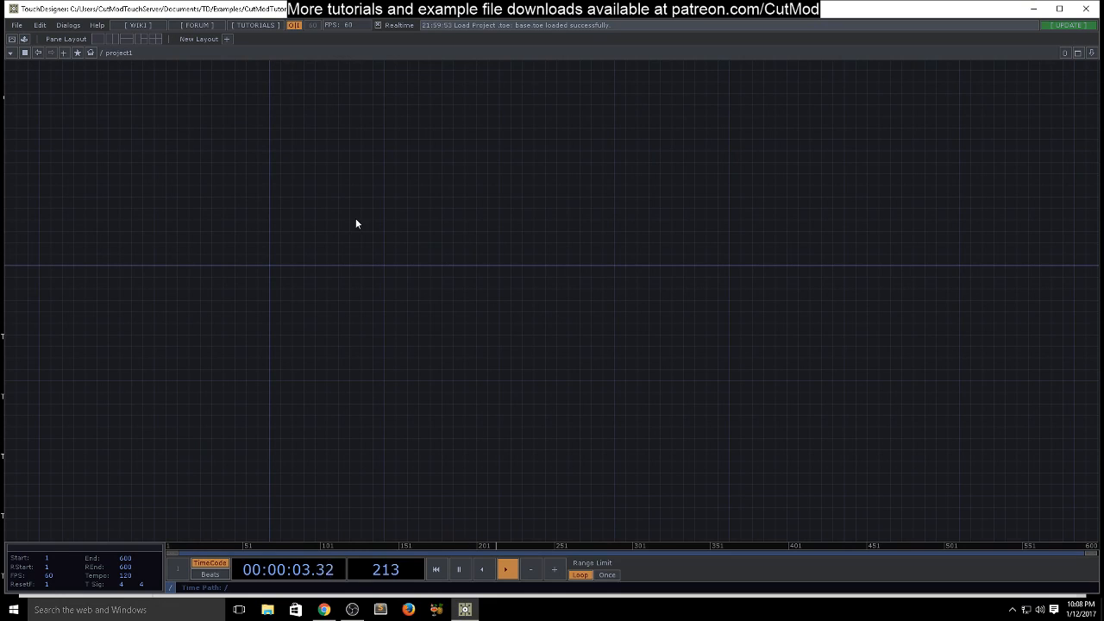
{"action": "key", "text": "Tab"}
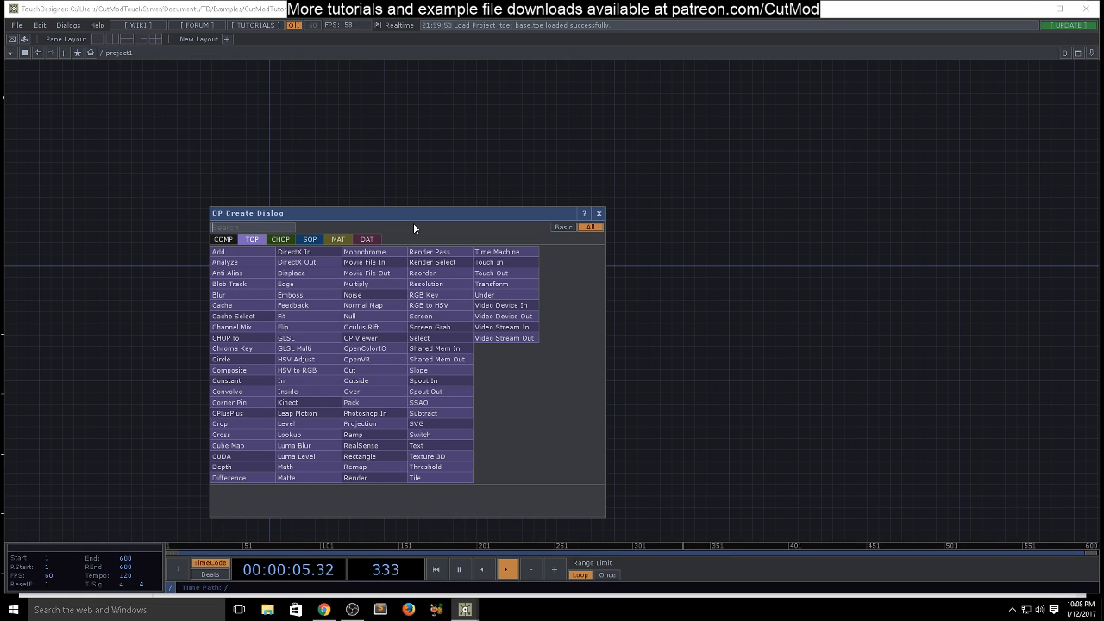
{"action": "left_click", "coordinate": [311, 240]}
{"action": "type", "text": "sp"}
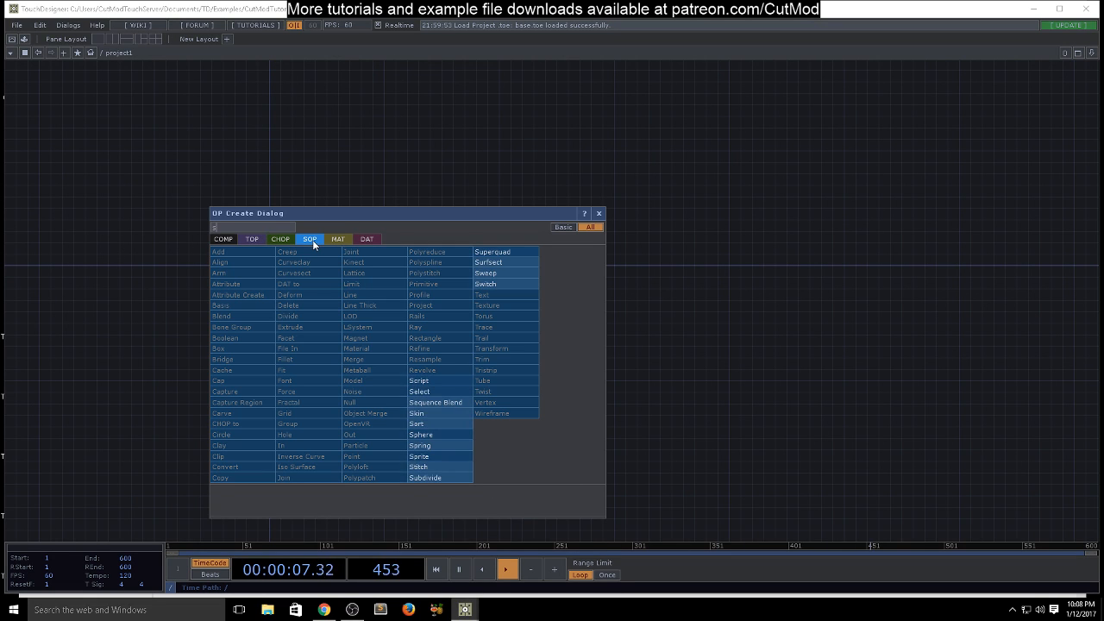
{"action": "left_click", "coordinate": [437, 441]}
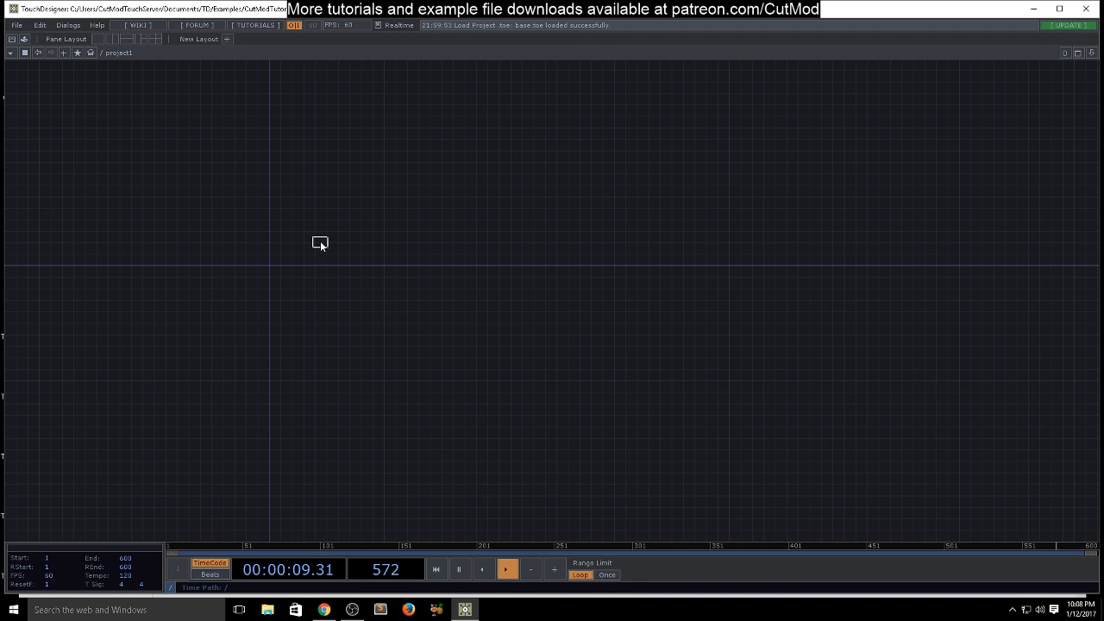
{"action": "left_click", "coordinate": [324, 239]}
{"action": "scroll", "coordinate": [326, 238], "scroll_direction": "up", "scroll_amount": 5}
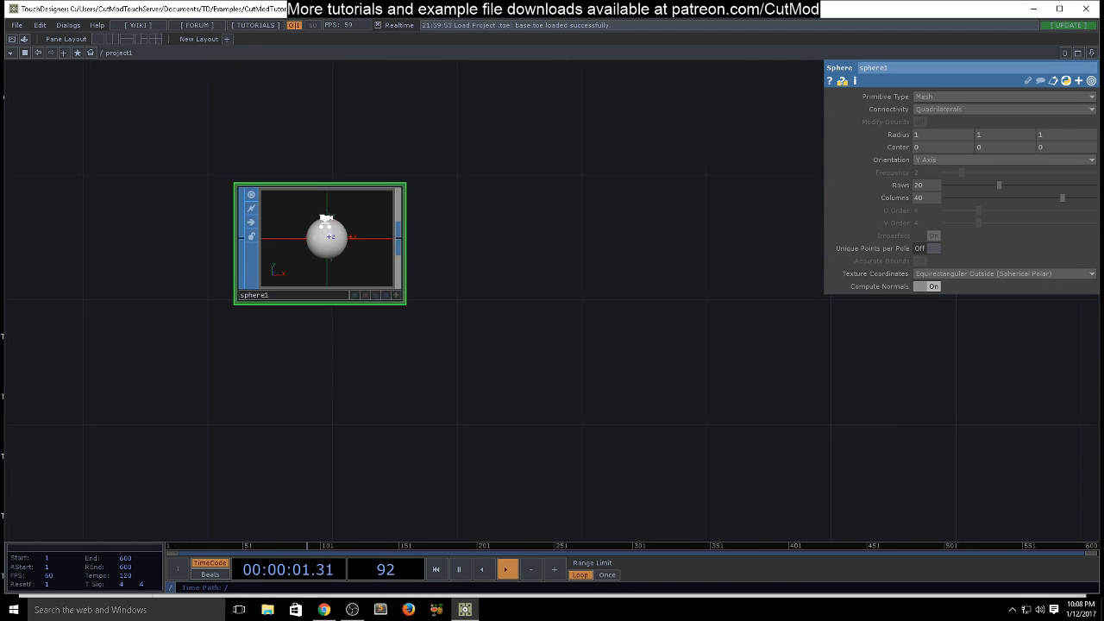
{"action": "scroll", "coordinate": [399, 238], "scroll_direction": "down", "scroll_amount": 3}
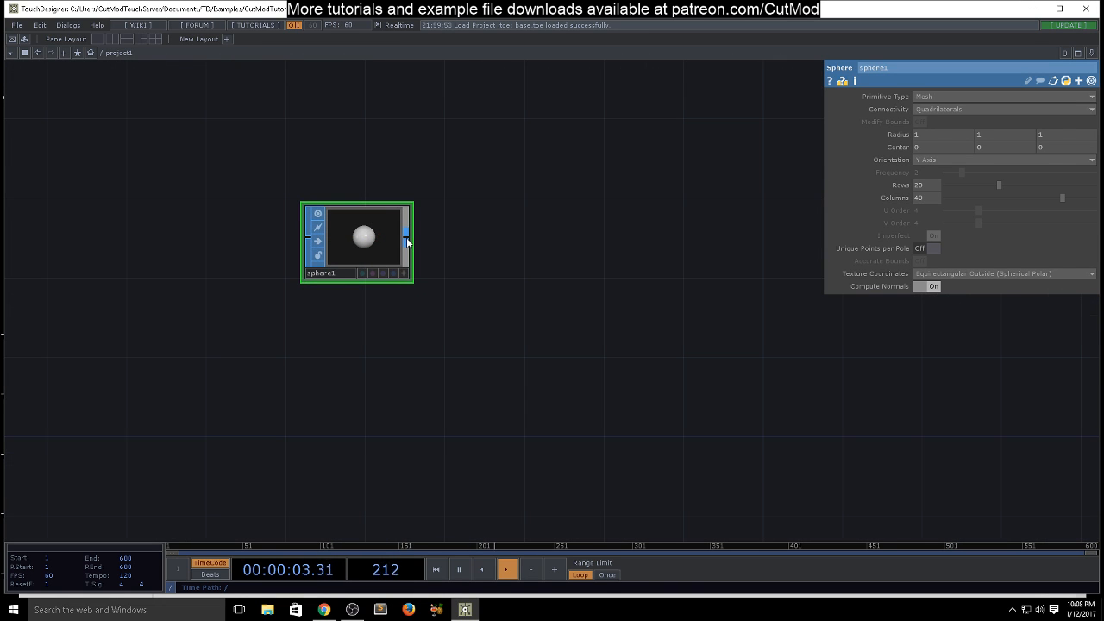
Add a Particle SOP connected to the sphere's output.
{"action": "right_click", "coordinate": [407, 238]}
{"action": "type", "text": "p"}
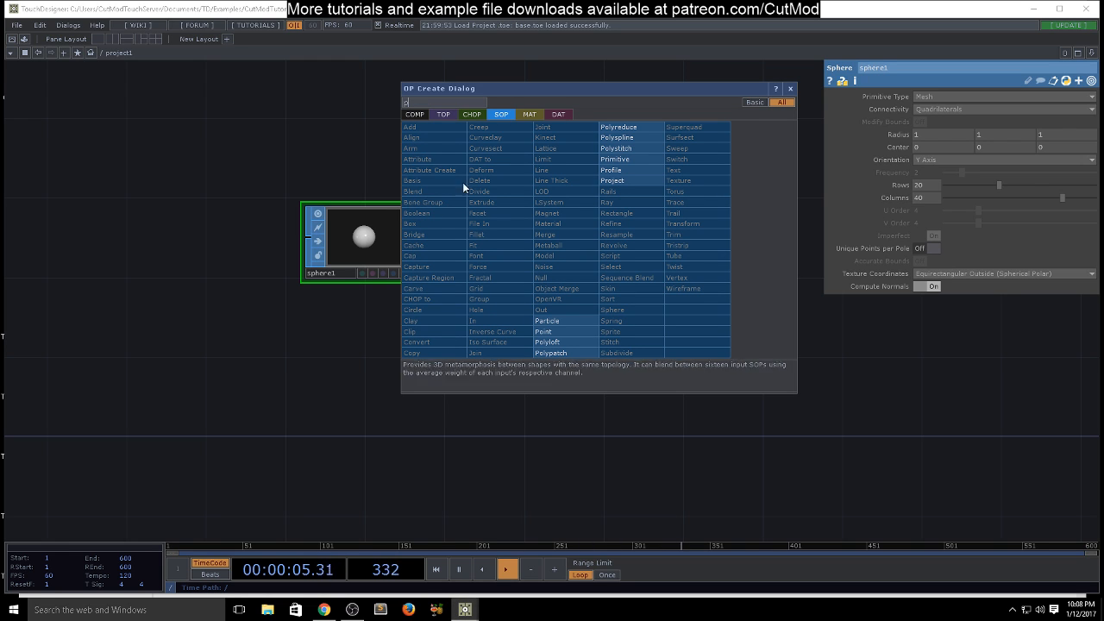
{"action": "left_click", "coordinate": [547, 321]}
{"action": "left_click", "coordinate": [544, 246]}
{"action": "scroll", "coordinate": [546, 242], "scroll_direction": "up", "scroll_amount": 4}
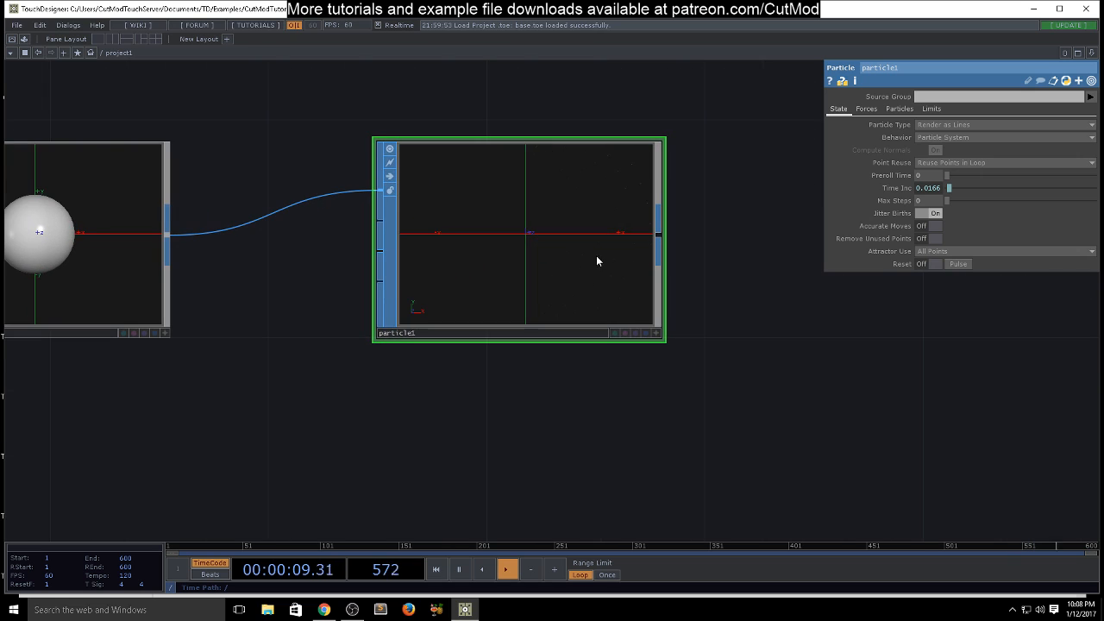
{"action": "scroll", "coordinate": [627, 258], "scroll_direction": "down", "scroll_amount": 4}
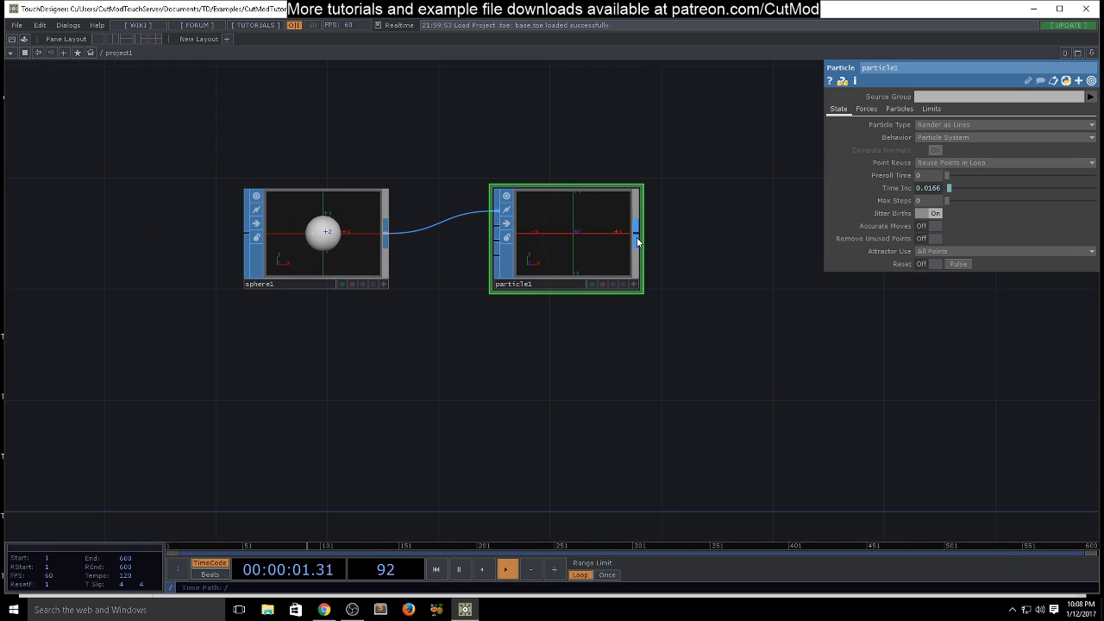
Add a Null SOP connected to the output of the Particle SOP.
{"action": "key", "text": "Tab"}
{"action": "type", "text": "nu"}
{"action": "left_click", "coordinate": [782, 269]}
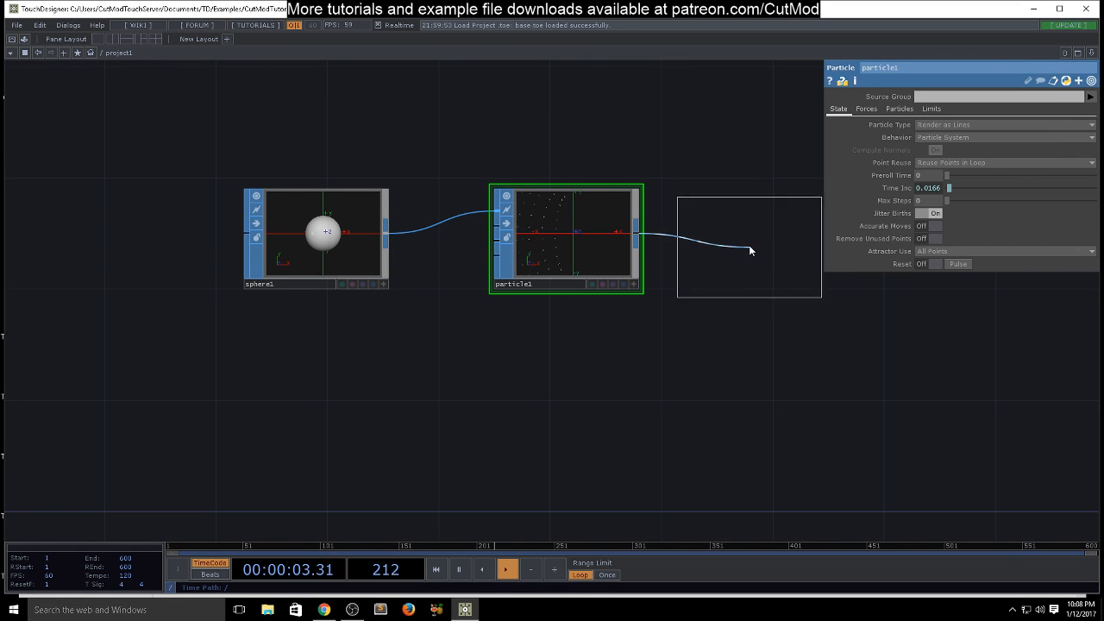
{"action": "left_click", "coordinate": [753, 238]}
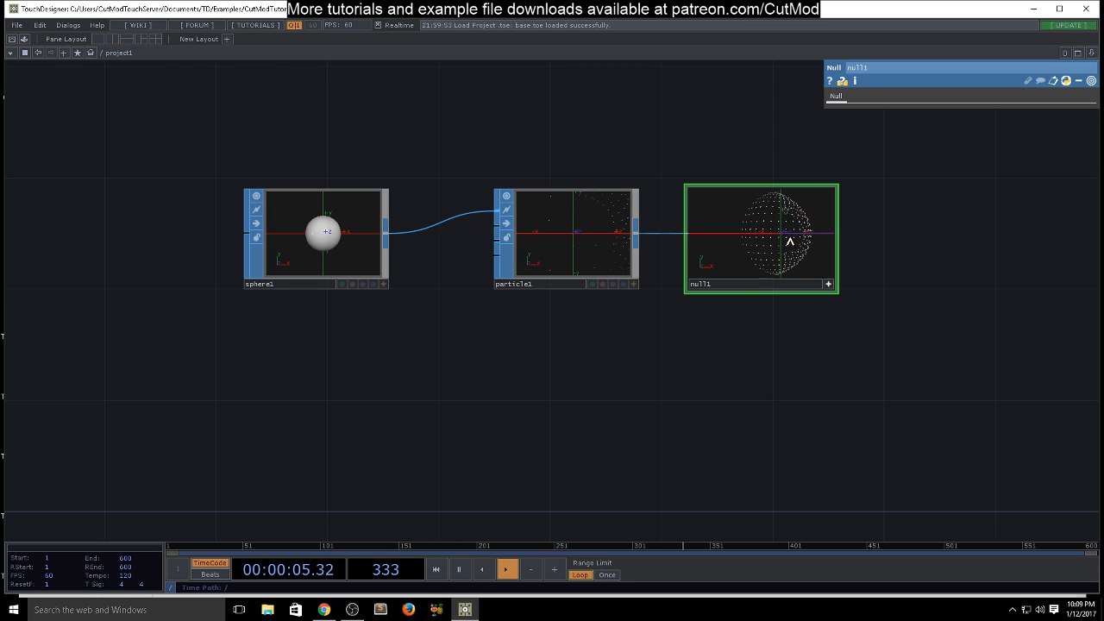
Display point markers for all points in the Null SOP's viewer through its display options.
{"action": "scroll", "coordinate": [798, 241], "scroll_direction": "up", "scroll_amount": 3}
{"action": "scroll", "coordinate": [813, 261], "scroll_direction": "down", "scroll_amount": 3}
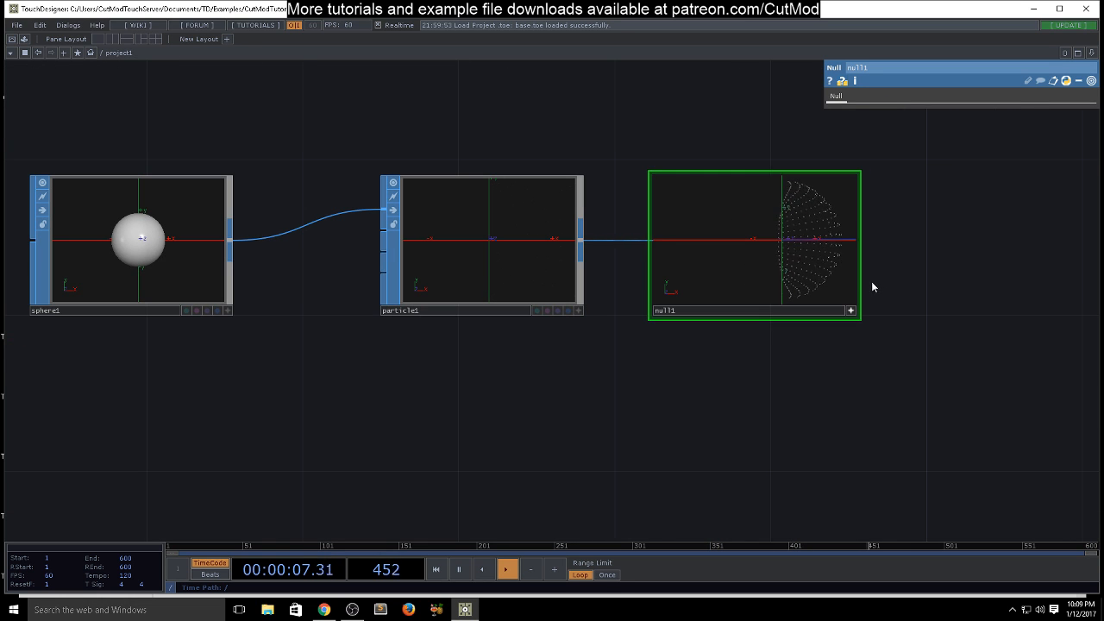
{"action": "scroll", "coordinate": [794, 247], "scroll_direction": "up", "scroll_amount": 4}
{"action": "scroll", "coordinate": [791, 245], "scroll_direction": "down", "scroll_amount": 3}
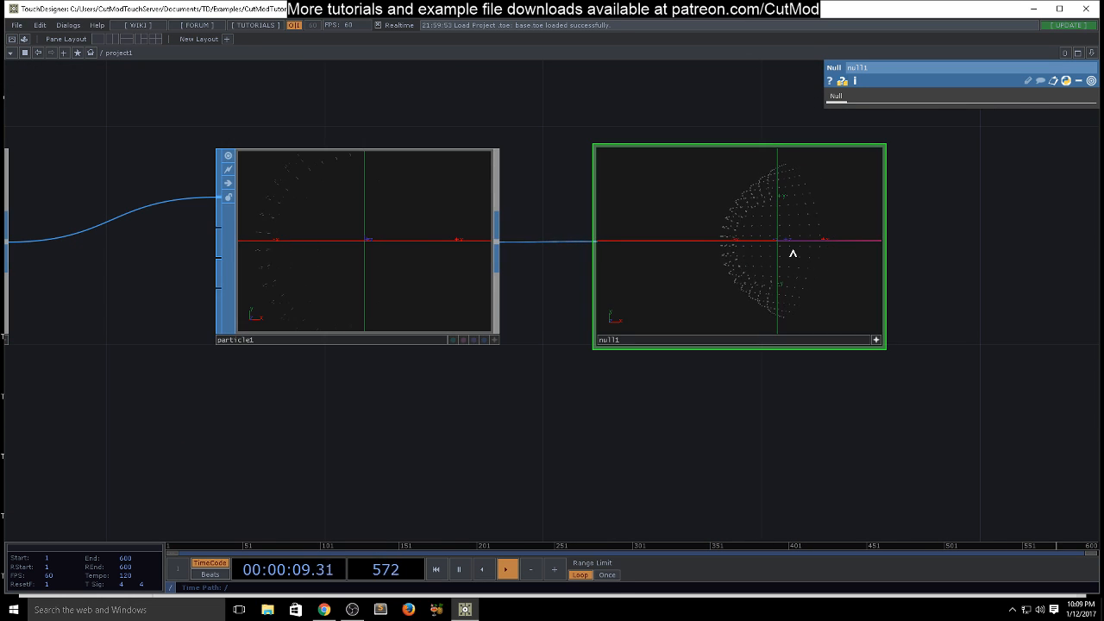
{"action": "right_click", "coordinate": [793, 248]}
{"action": "left_click", "coordinate": [844, 226]}
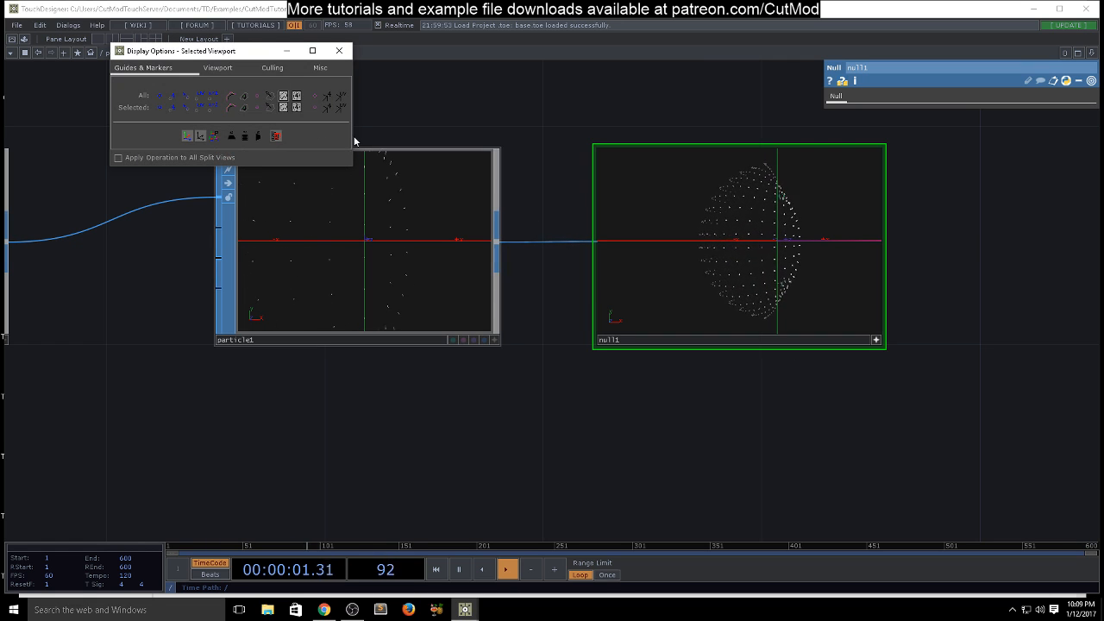
{"action": "left_click", "coordinate": [160, 96]}
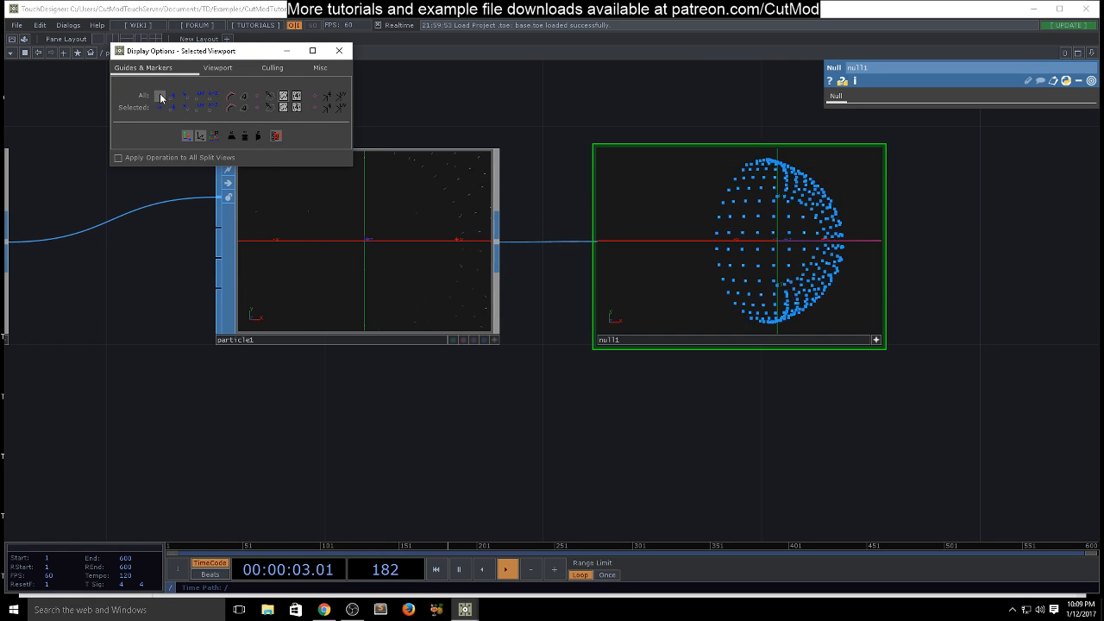
{"action": "left_click", "coordinate": [344, 53]}
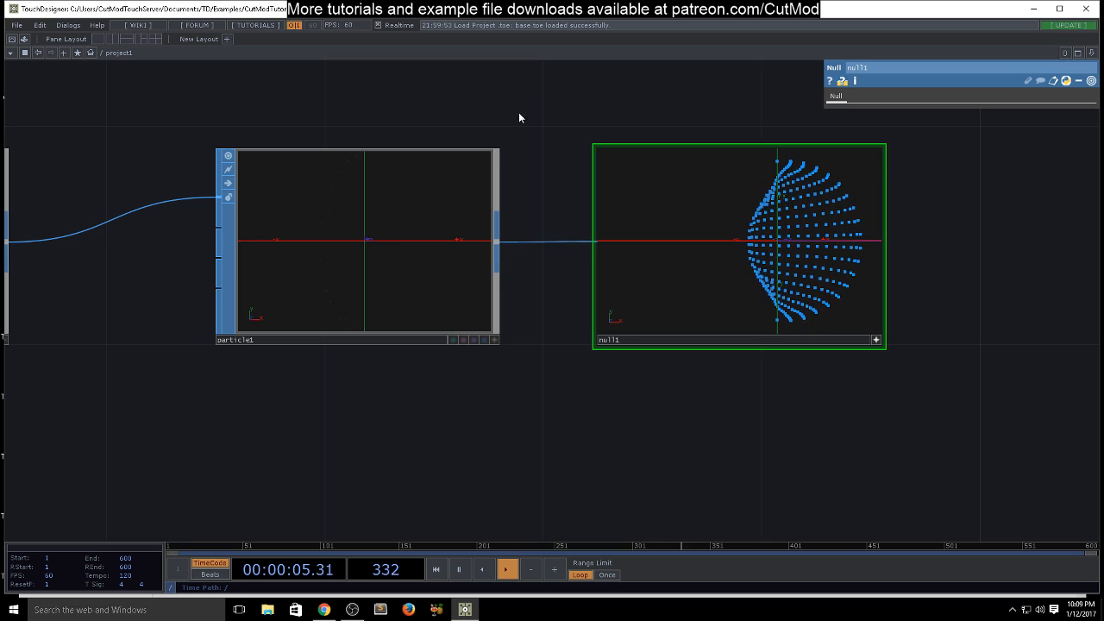
Set the Birth rate of the Particle SOP to 1.
{"action": "left_click_drag", "start_coordinate": [519, 112], "coordinate": [602, 173]}
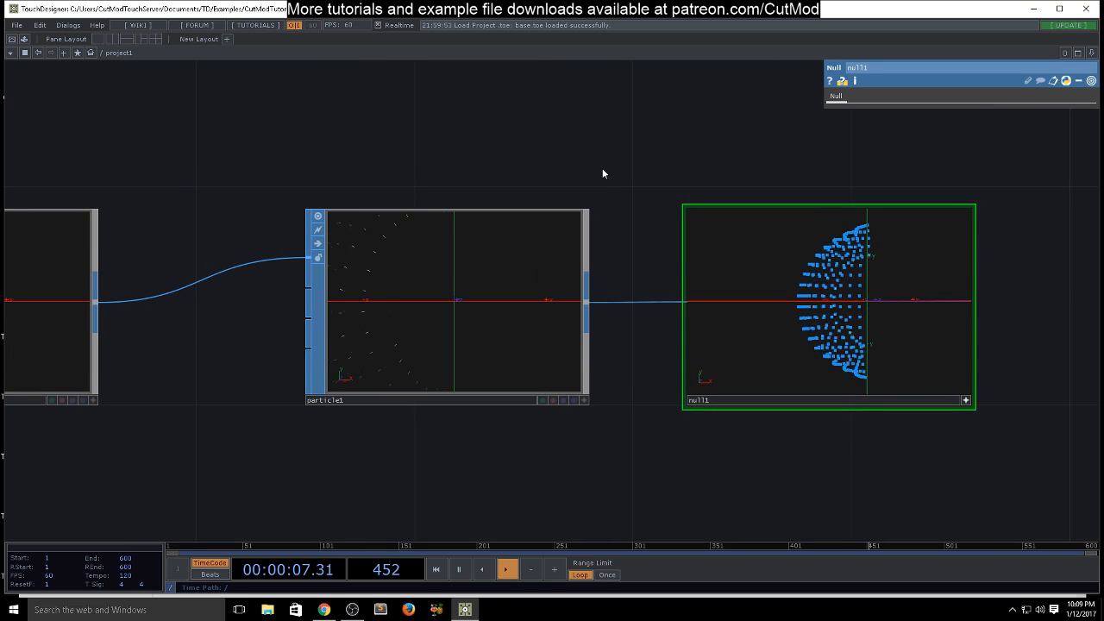
{"action": "scroll", "coordinate": [600, 138], "scroll_direction": "down", "scroll_amount": 3}
{"action": "left_click_drag", "start_coordinate": [539, 369], "coordinate": [549, 423]}
{"action": "scroll", "coordinate": [554, 285], "scroll_direction": "up", "scroll_amount": 3}
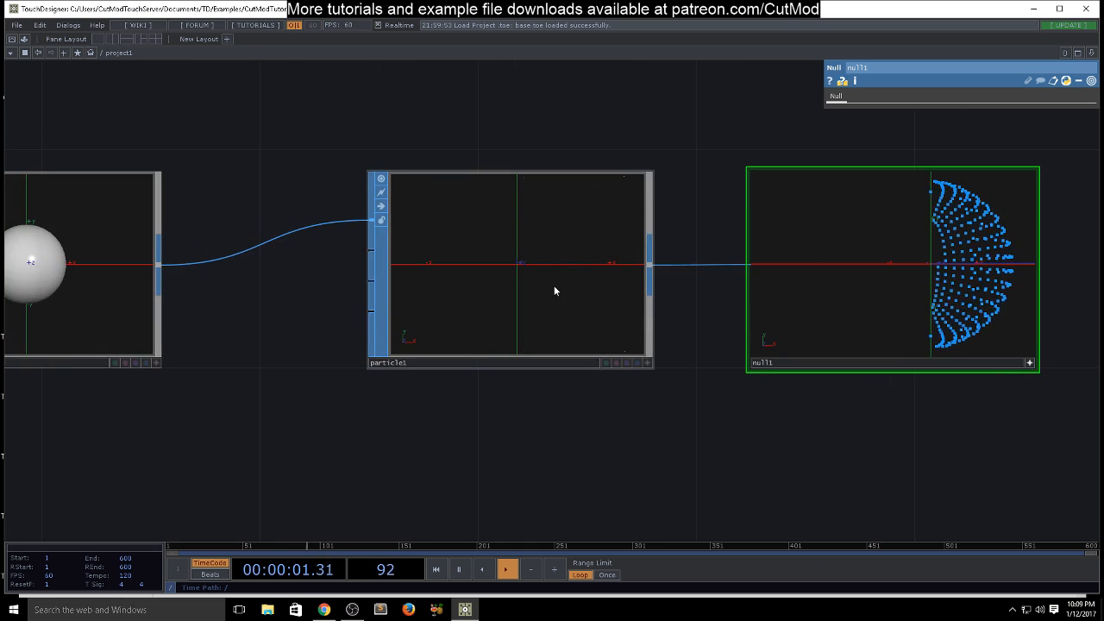
{"action": "scroll", "coordinate": [553, 285], "scroll_direction": "down", "scroll_amount": 2}
{"action": "left_click", "coordinate": [544, 309]}
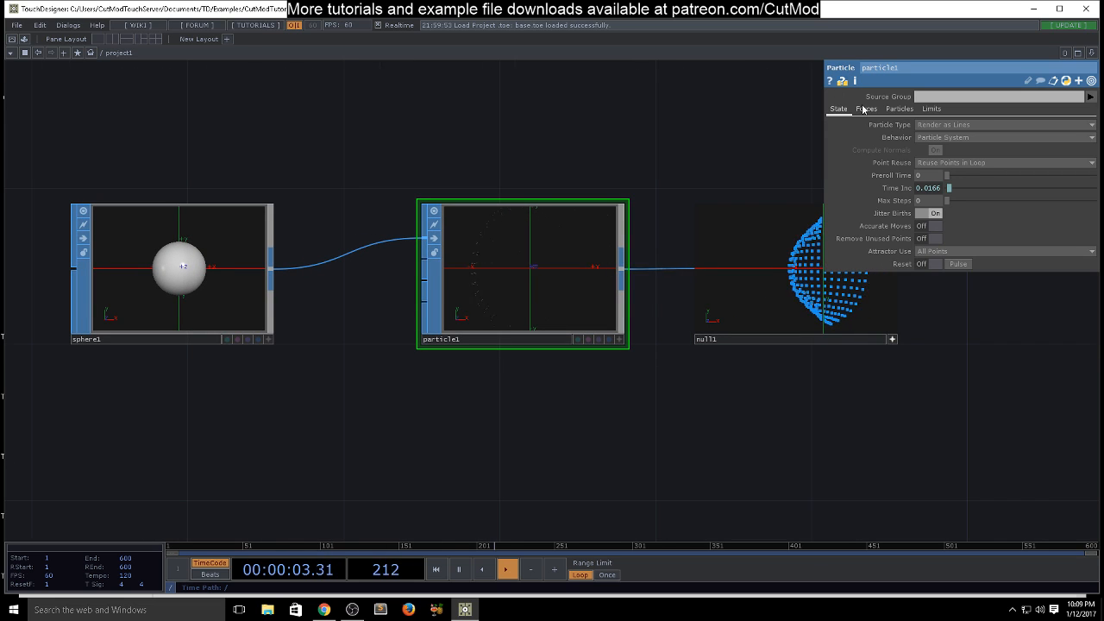
{"action": "left_click", "coordinate": [899, 109]}
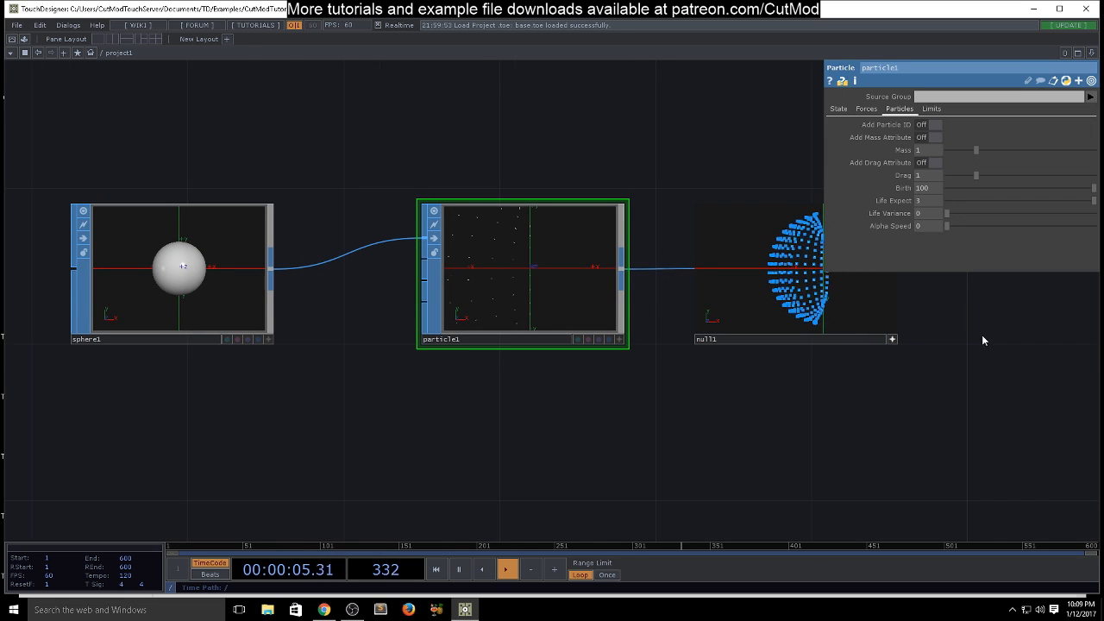
{"action": "left_click_drag", "start_coordinate": [982, 335], "coordinate": [955, 377]}
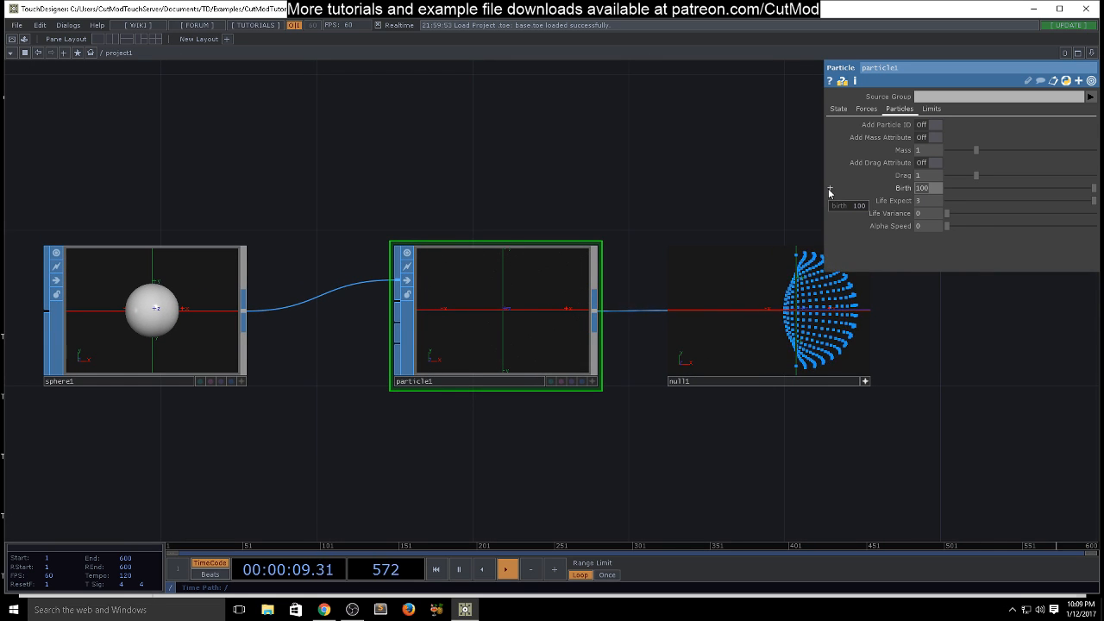
{"action": "type", "text": "1"}
{"action": "key", "text": "Return"}
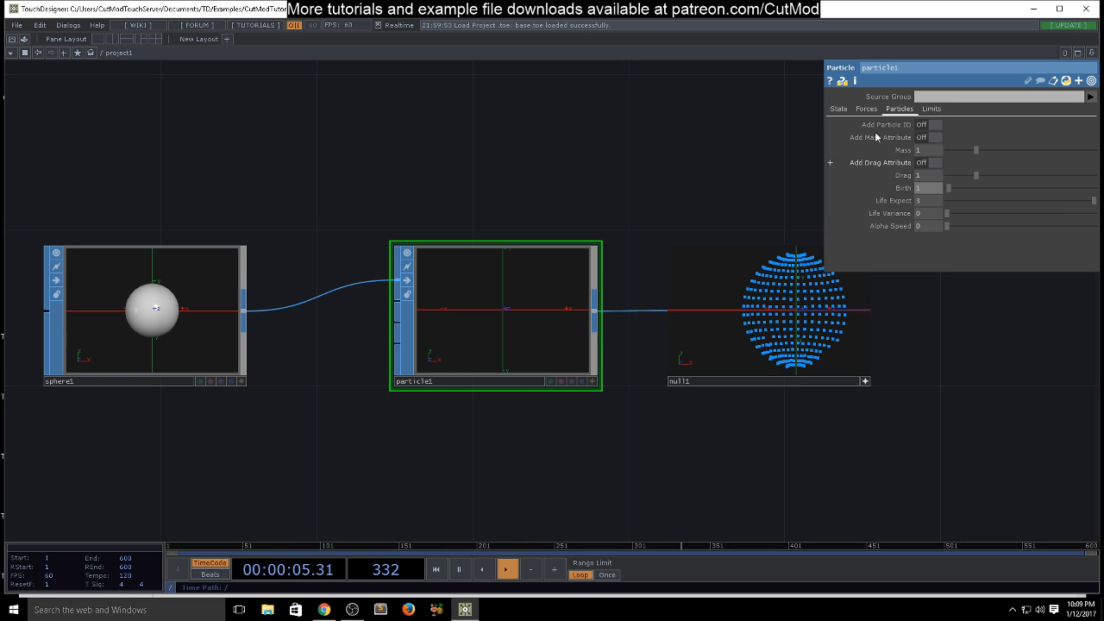
Turn on Remove Unused Points for the Particle SOP and set its Life Expect to 10.
{"action": "left_click", "coordinate": [838, 110]}
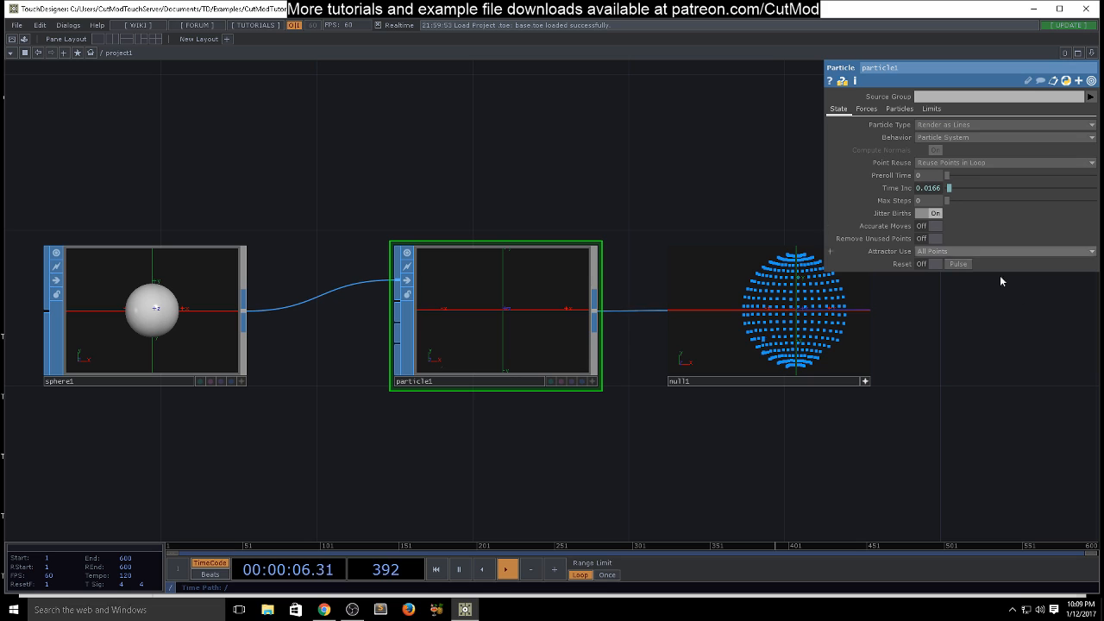
{"action": "left_click", "coordinate": [935, 239]}
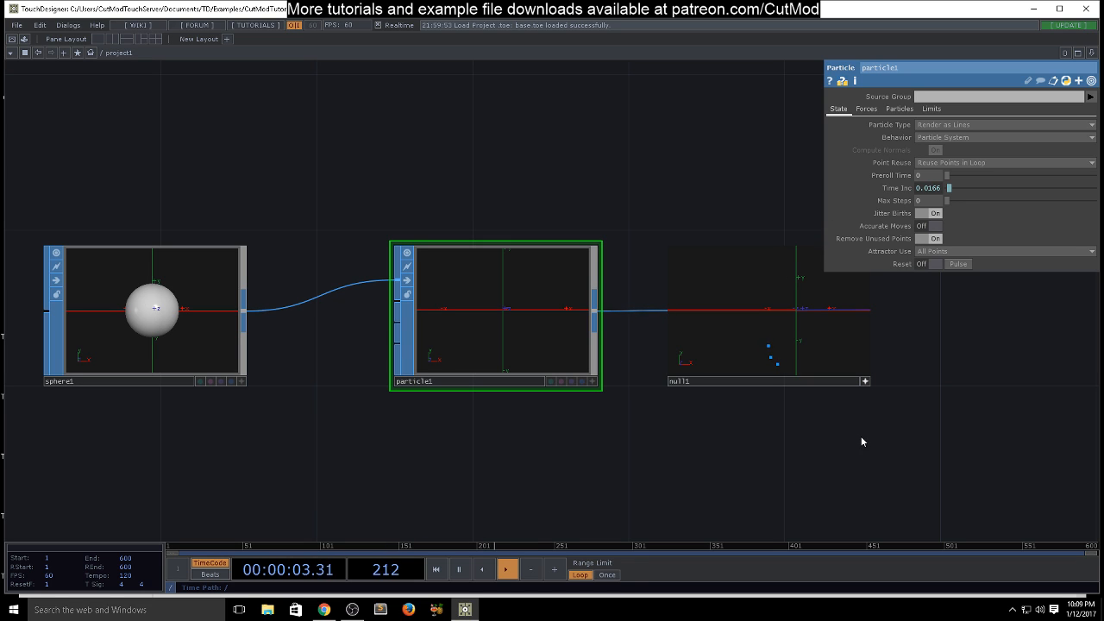
{"action": "left_click", "coordinate": [865, 109]}
{"action": "left_click", "coordinate": [897, 110]}
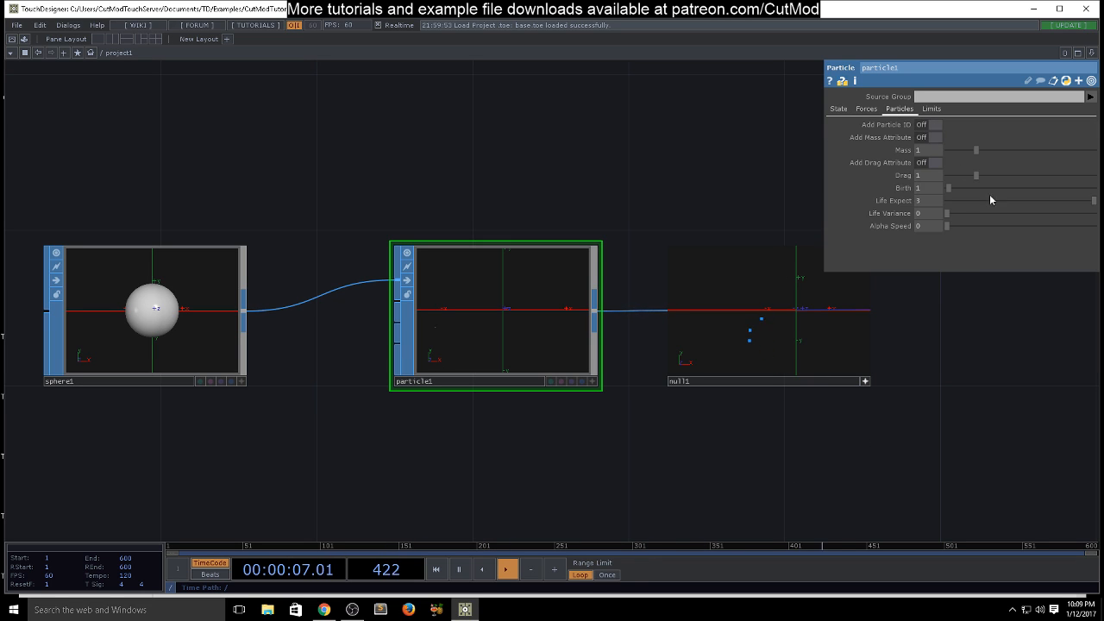
{"action": "left_click", "coordinate": [934, 202]}
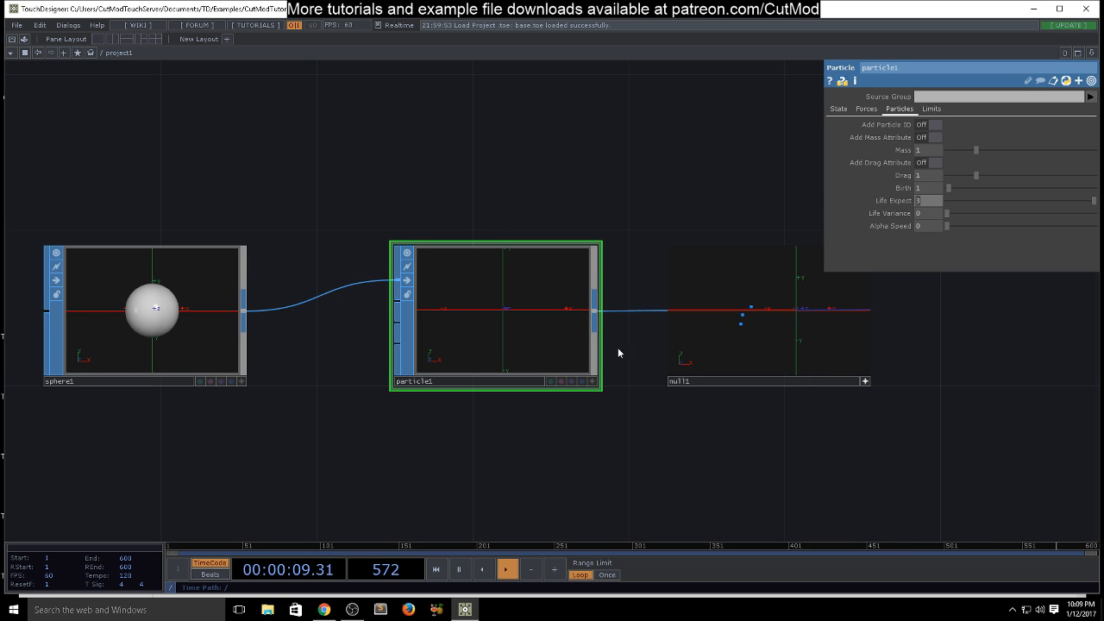
{"action": "type", "text": "10"}
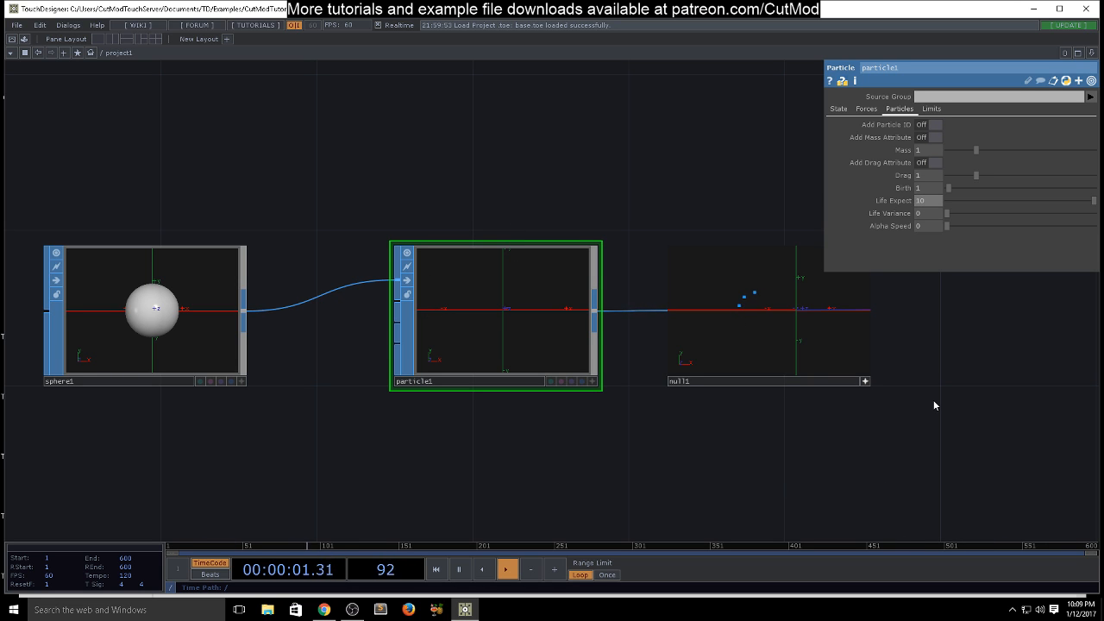
Add an Info CHOP below the Null SOP and assign null1 as its operator.
{"action": "left_click_drag", "start_coordinate": [860, 438], "coordinate": [768, 396]}
{"action": "scroll", "coordinate": [767, 396], "scroll_direction": "down", "scroll_amount": 3}
{"action": "left_click_drag", "start_coordinate": [707, 435], "coordinate": [624, 399]}
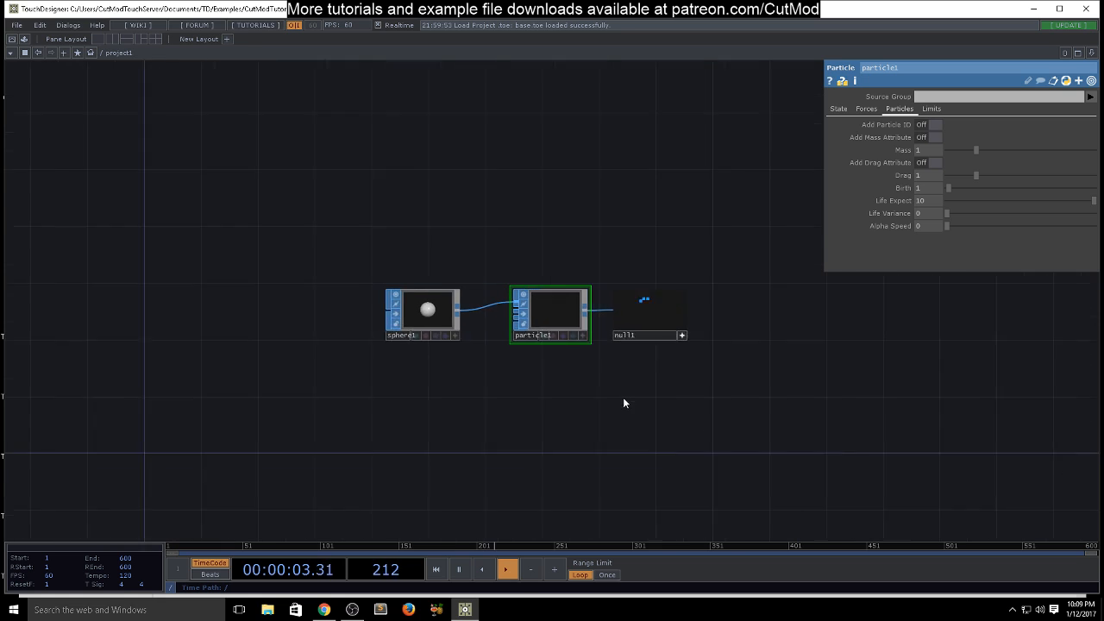
{"action": "scroll", "coordinate": [615, 387], "scroll_direction": "up", "scroll_amount": 2}
{"action": "key", "text": "Tab"}
{"action": "type", "text": "in"}
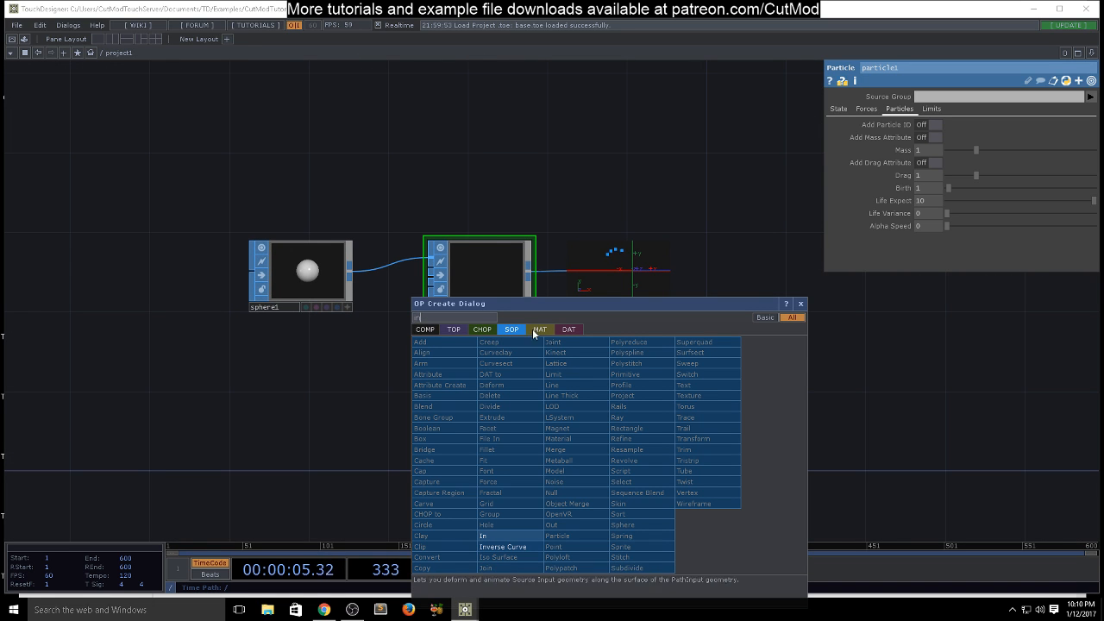
{"action": "left_click", "coordinate": [488, 329]}
{"action": "left_click", "coordinate": [588, 374]}
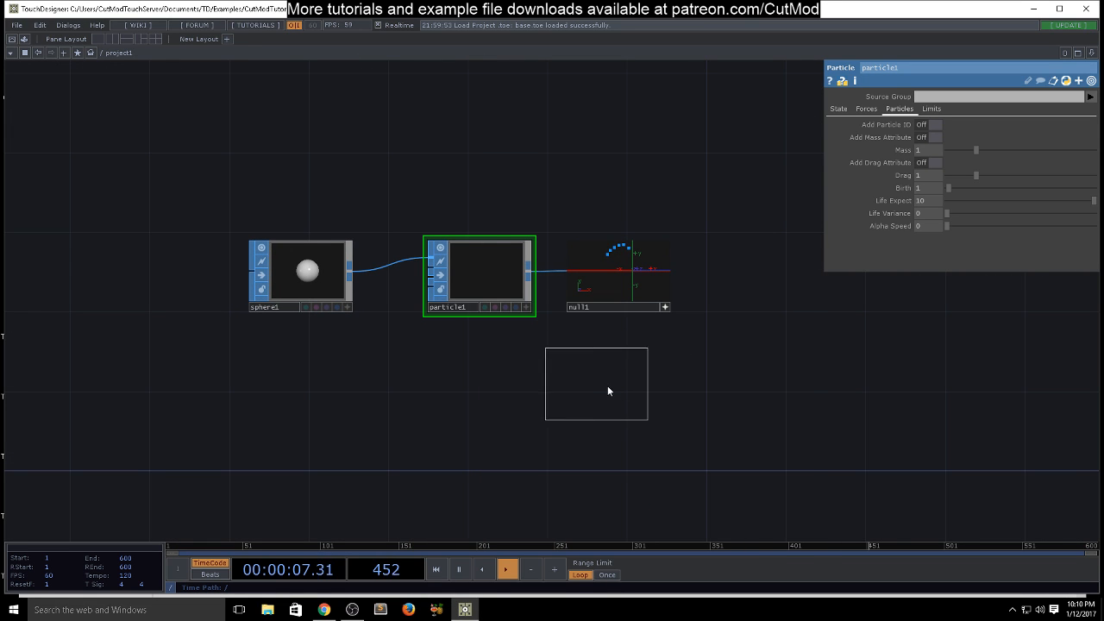
{"action": "left_click", "coordinate": [607, 391]}
{"action": "left_click_drag", "start_coordinate": [624, 284], "coordinate": [625, 370]}
Limit the Info CHOP's scope to the num_points channel.
{"action": "left_click", "coordinate": [1090, 124]}
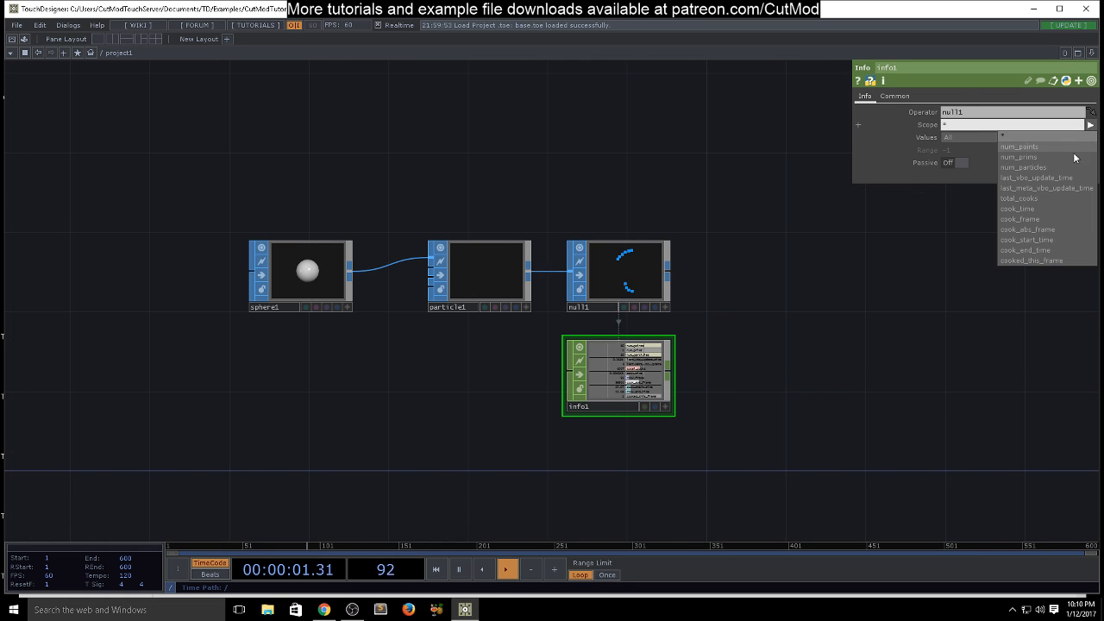
{"action": "left_click", "coordinate": [1057, 148]}
{"action": "scroll", "coordinate": [612, 373], "scroll_direction": "up", "scroll_amount": 3}
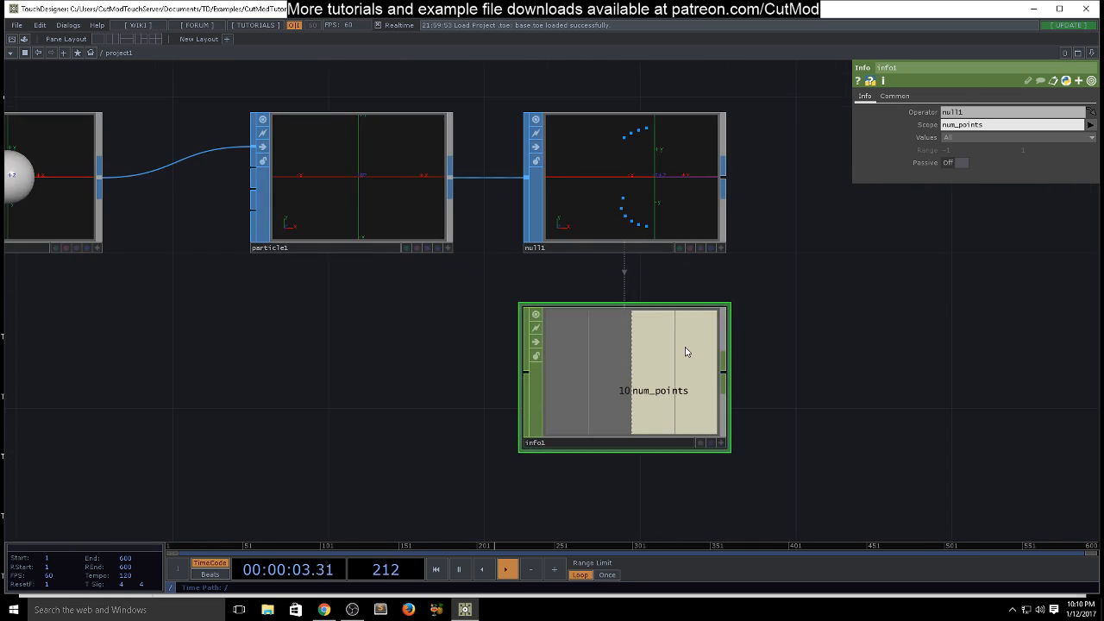
Add a Button COMP to the network above the Sphere SOP.
{"action": "scroll", "coordinate": [800, 296], "scroll_direction": "down", "scroll_amount": 5}
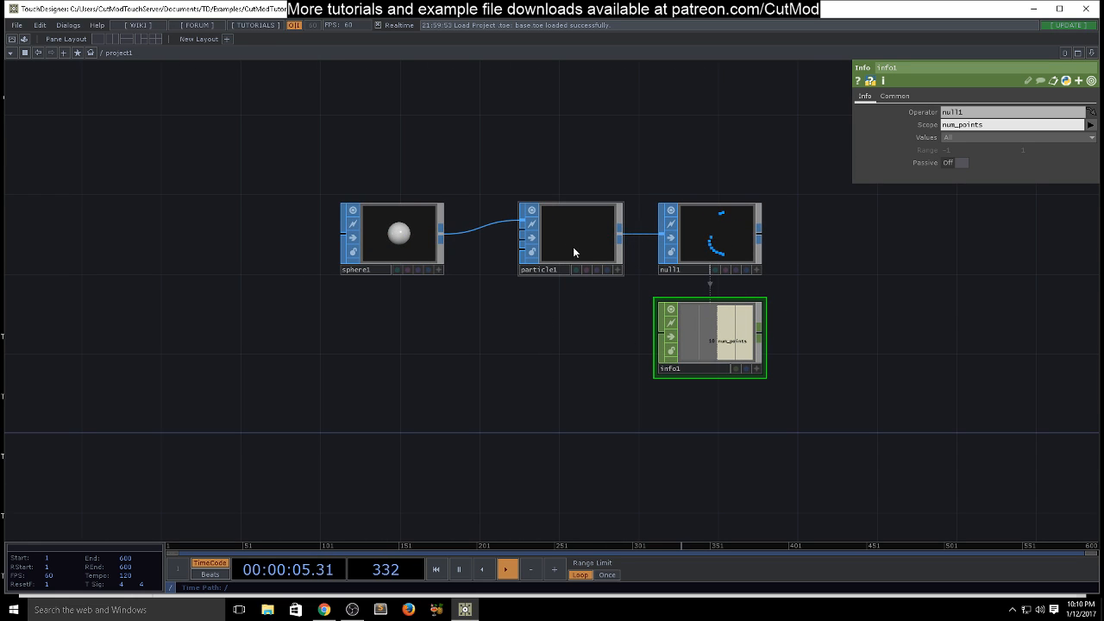
{"action": "left_click_drag", "start_coordinate": [541, 420], "coordinate": [561, 493]}
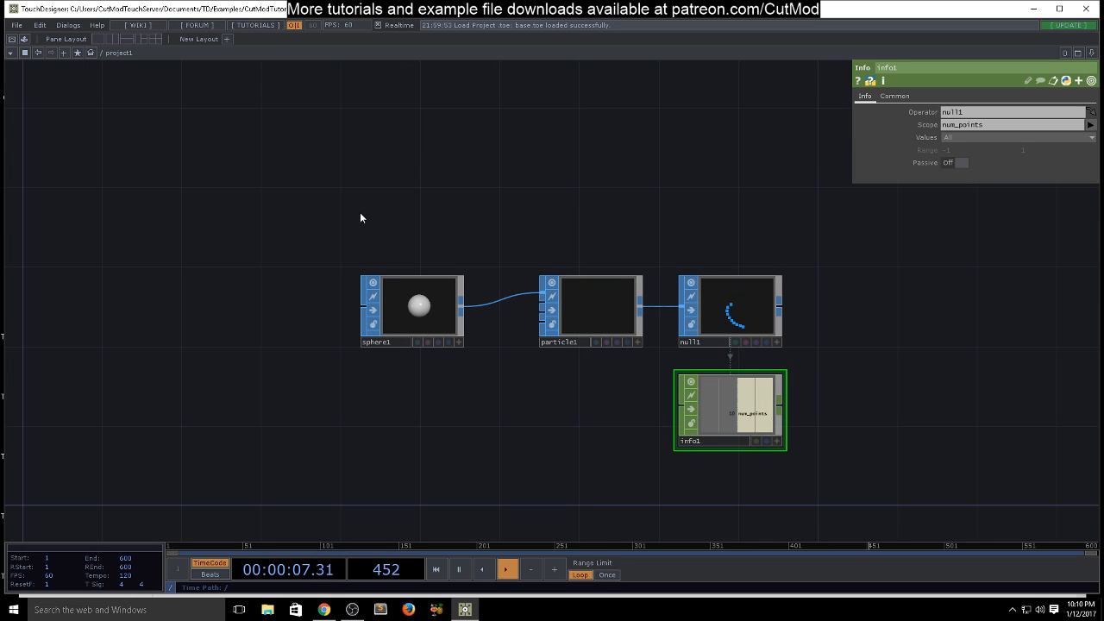
{"action": "key", "text": "Tab"}
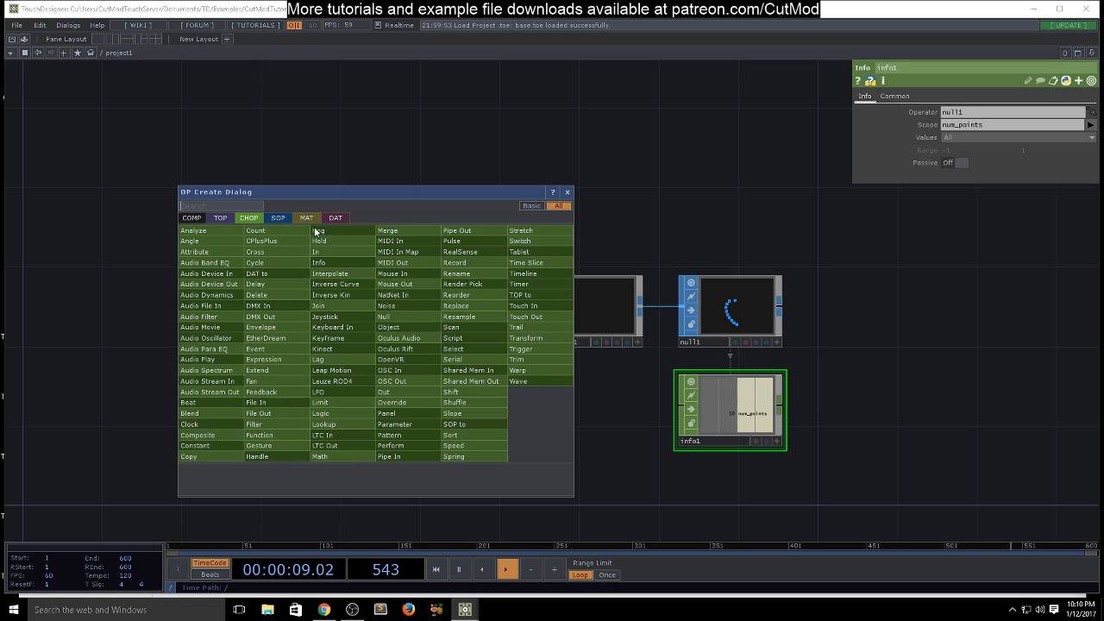
{"action": "left_click", "coordinate": [191, 217]}
{"action": "type", "text": "bu"}
{"action": "left_click", "coordinate": [257, 241]}
{"action": "left_click", "coordinate": [245, 190]}
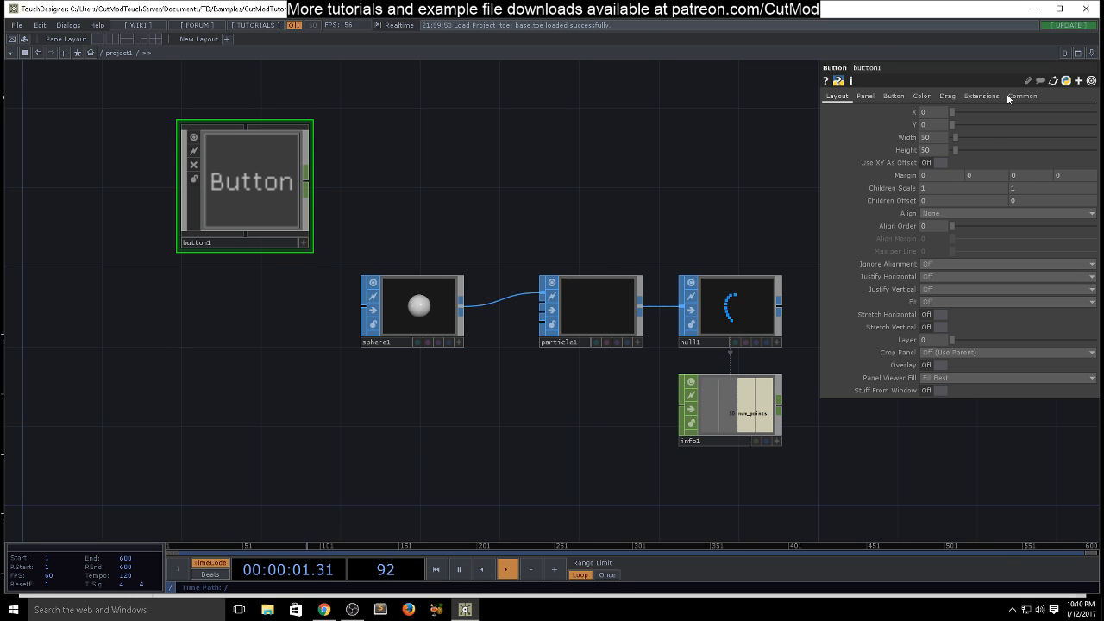
Set the Button COMP's Button Type to Momentary.
{"action": "left_click", "coordinate": [892, 96]}
{"action": "left_click", "coordinate": [940, 113]}
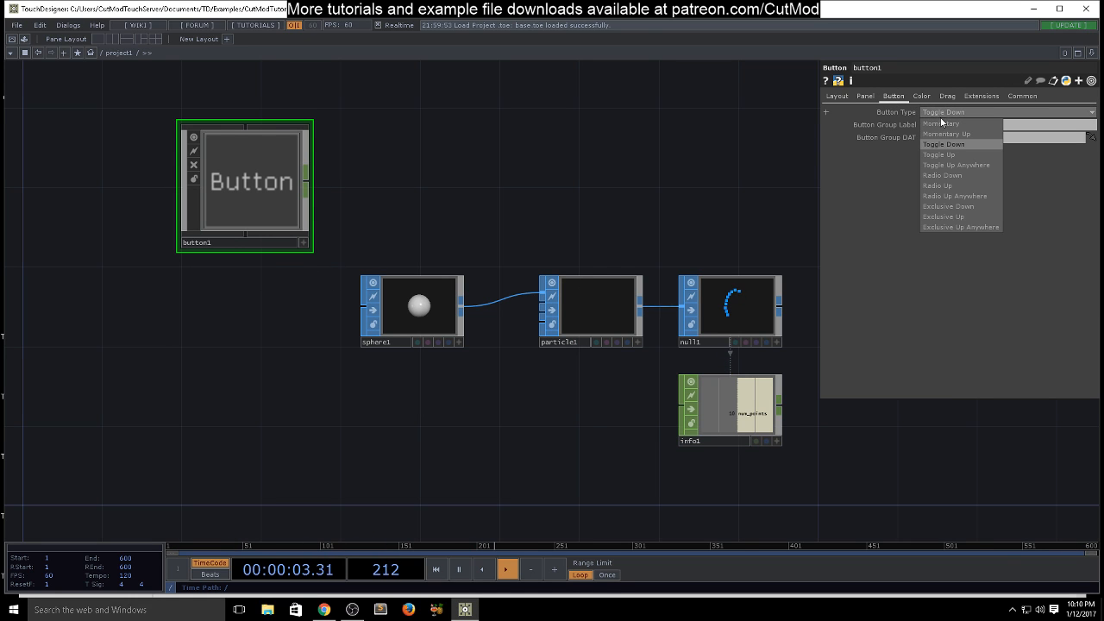
{"action": "left_click", "coordinate": [941, 124]}
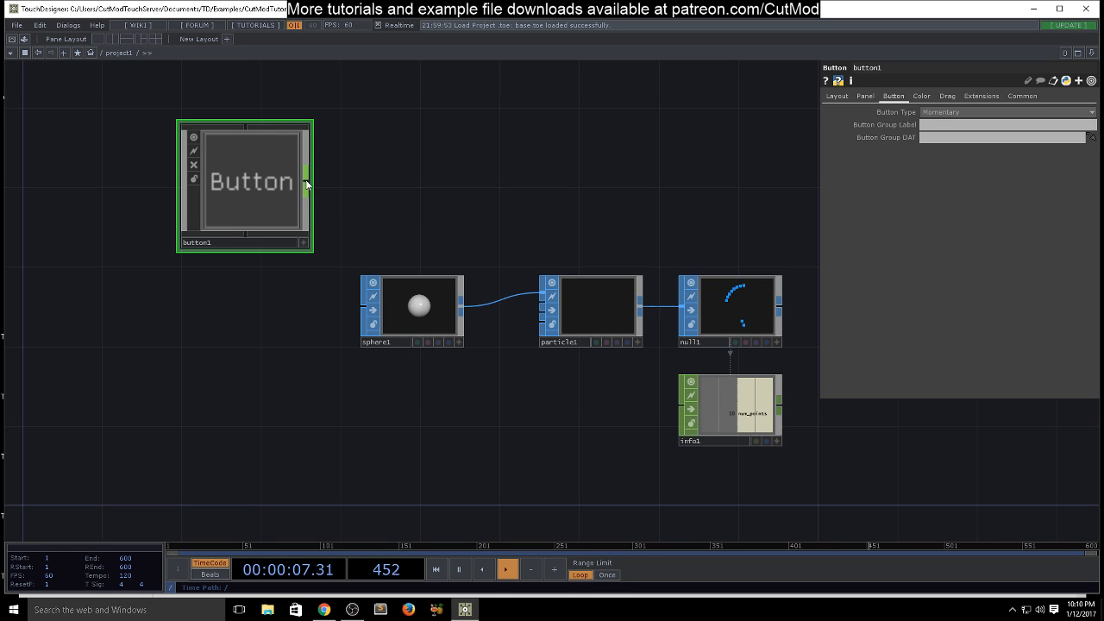
Add a Trigger CHOP wired to the output of the Button COMP.
{"action": "right_click", "coordinate": [306, 185]}
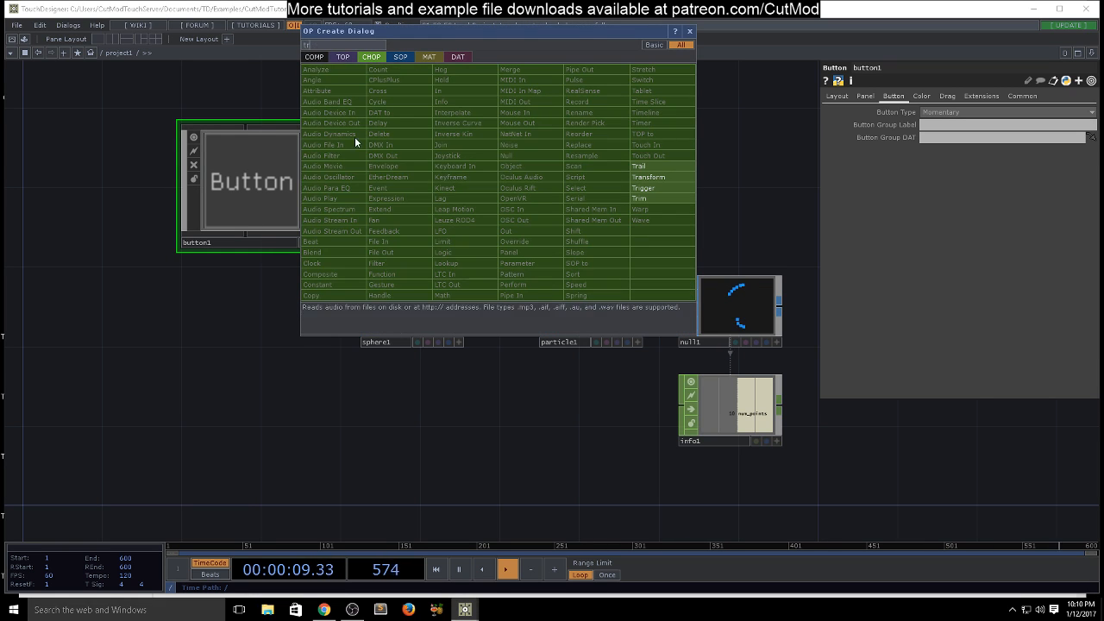
{"action": "left_click", "coordinate": [660, 188]}
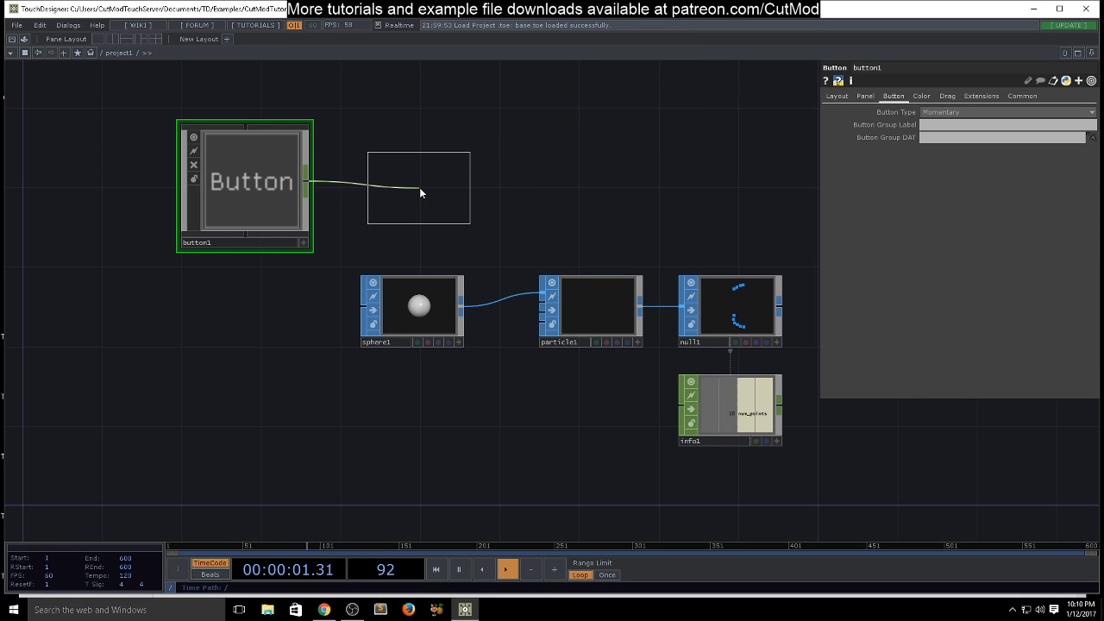
{"action": "left_click", "coordinate": [420, 188]}
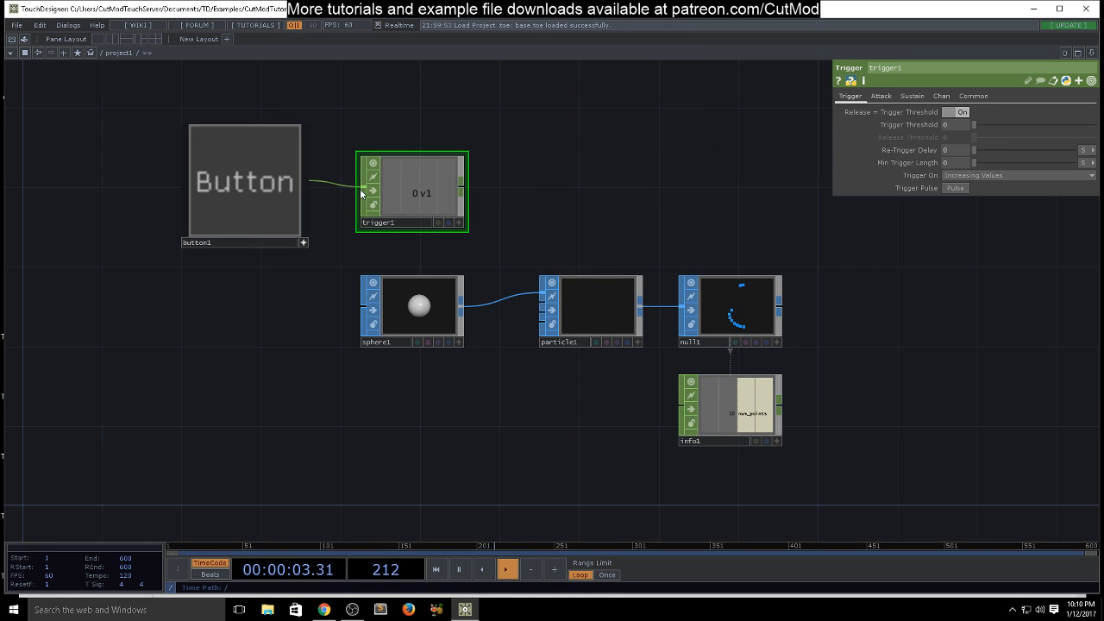
Set the Trigger CHOP's Attack Length and Peak Length to 0.
{"action": "left_click", "coordinate": [881, 96]}
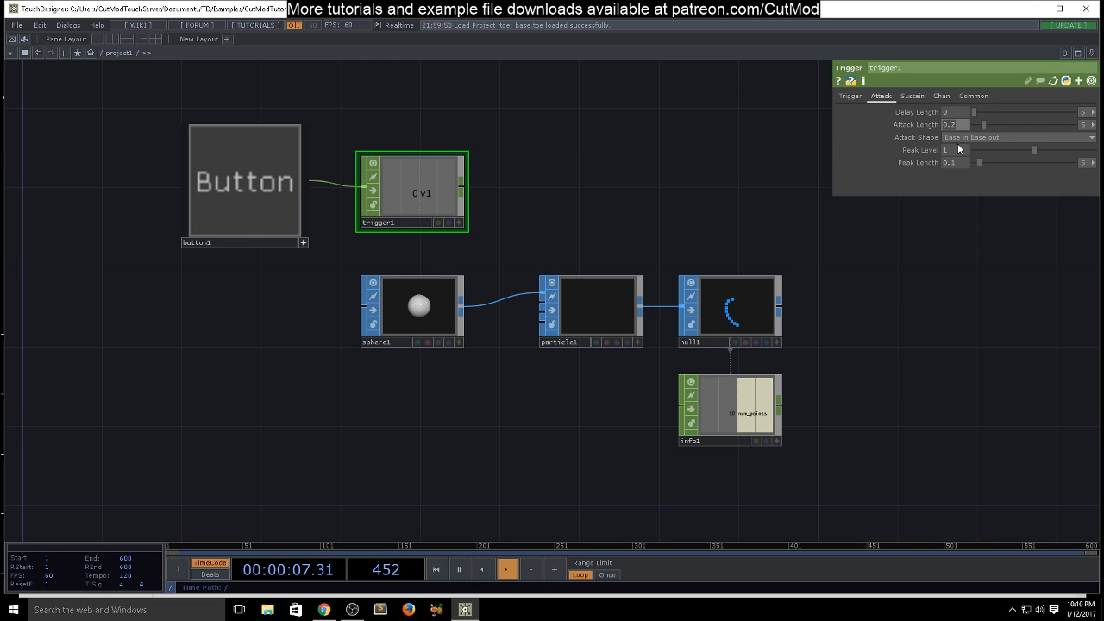
{"action": "type", "text": "0"}
{"action": "left_click", "coordinate": [962, 163]}
{"action": "type", "text": "0"}
{"action": "key", "text": "Return"}
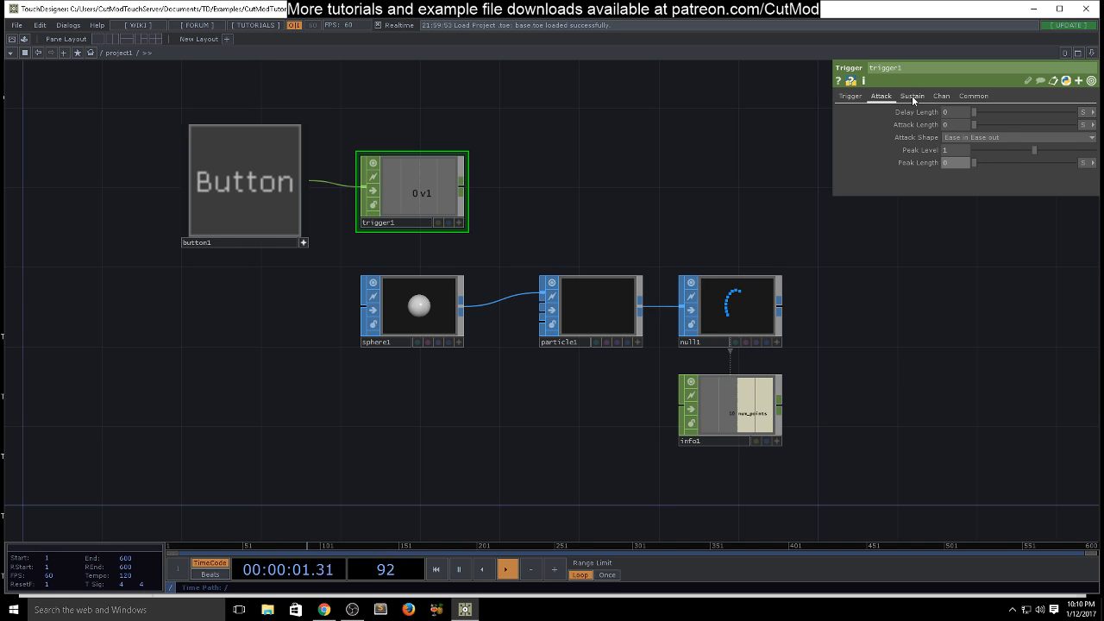
Set the Trigger CHOP's Decay Length, Sustain Level and Release Length to 0.
{"action": "left_click", "coordinate": [912, 96]}
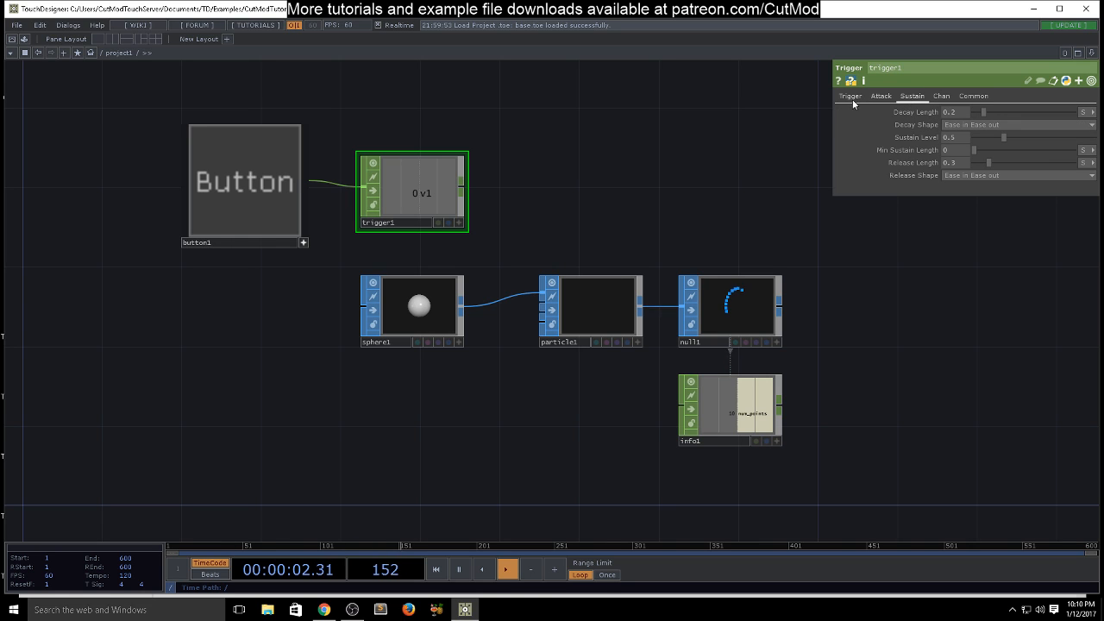
{"action": "left_click", "coordinate": [957, 112]}
{"action": "type", "text": "0"}
{"action": "left_click", "coordinate": [966, 165]}
{"action": "type", "text": "0"}
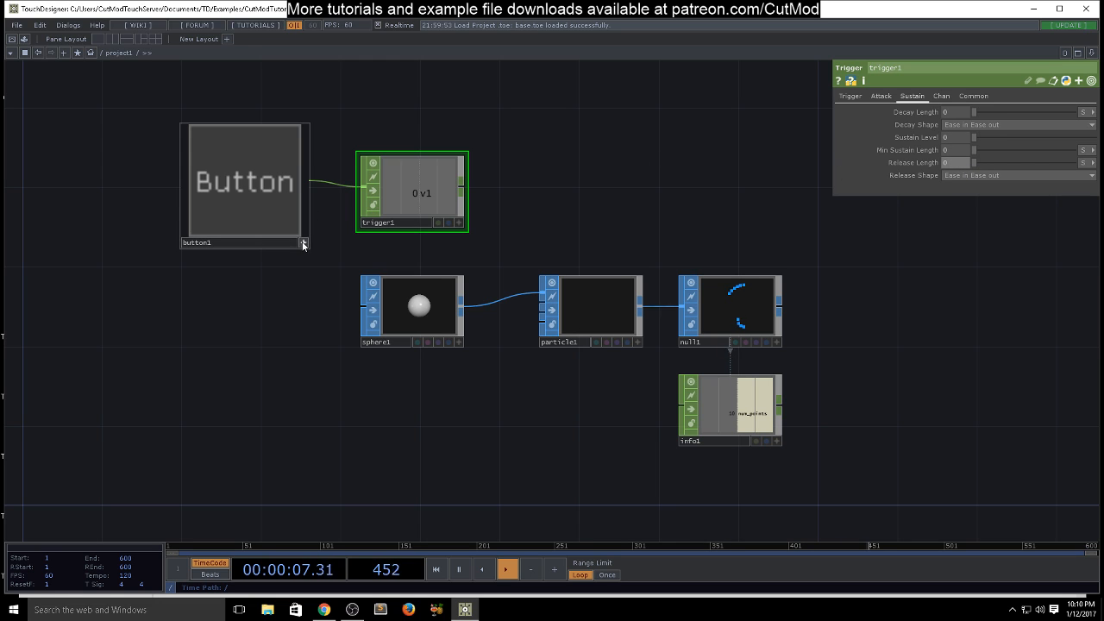
Make the Button COMP's viewer active and test the button.
{"action": "left_click", "coordinate": [303, 244]}
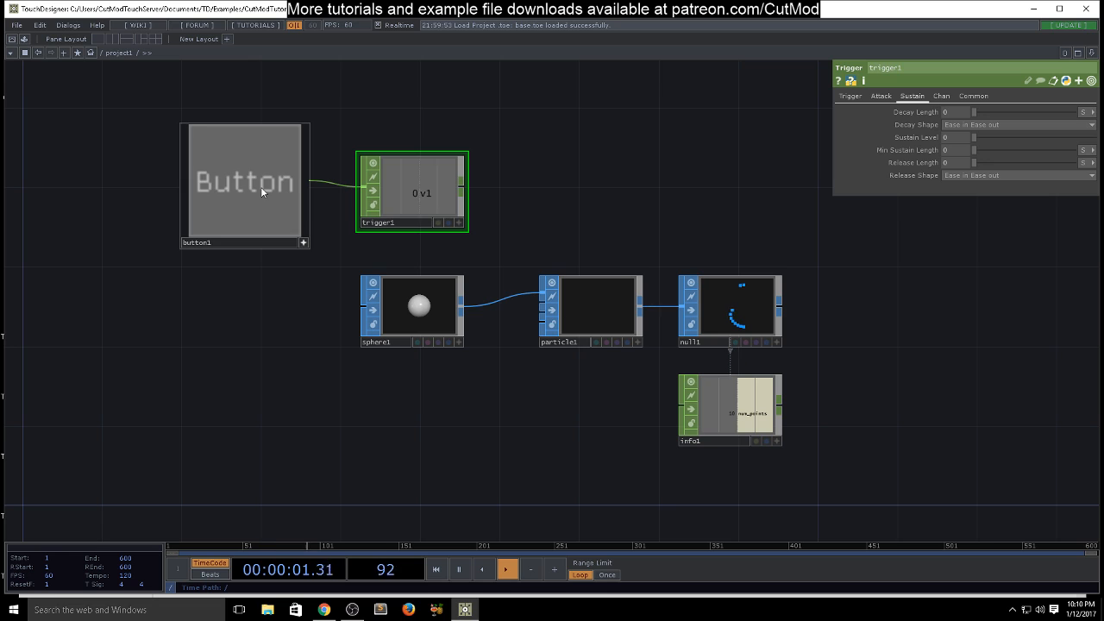
{"action": "left_click", "coordinate": [277, 201]}
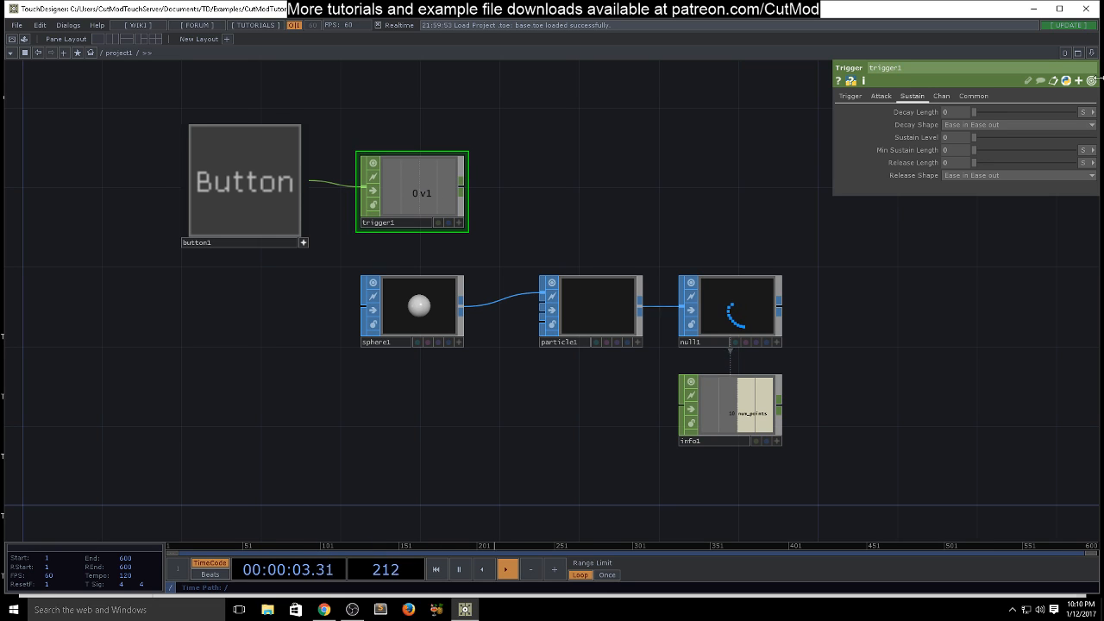
{"action": "left_click", "coordinate": [944, 100]}
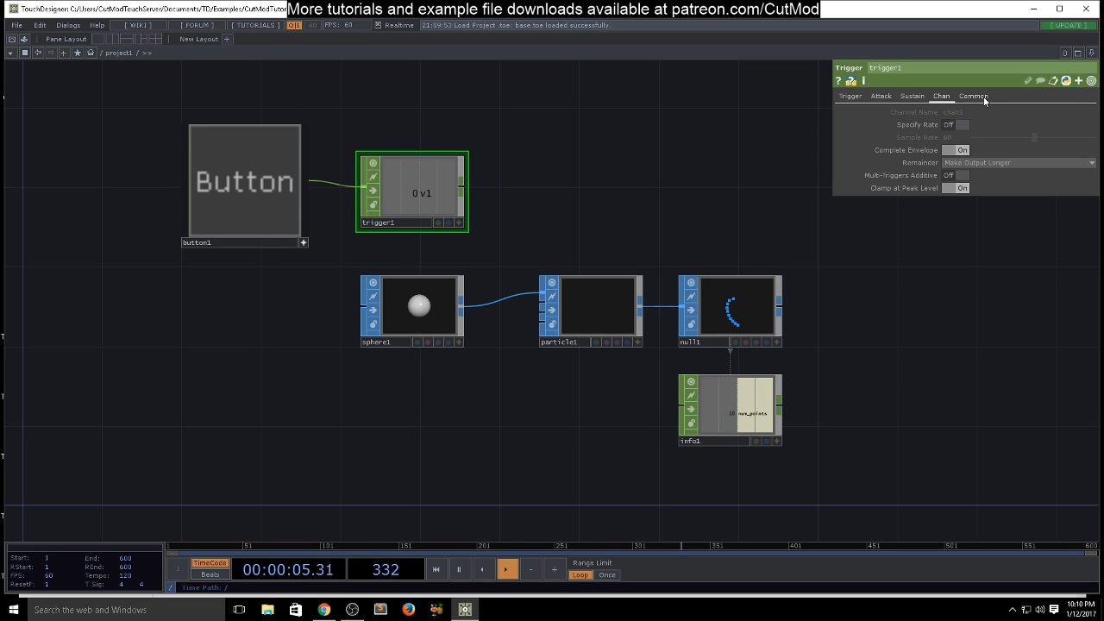
{"action": "left_click", "coordinate": [912, 96]}
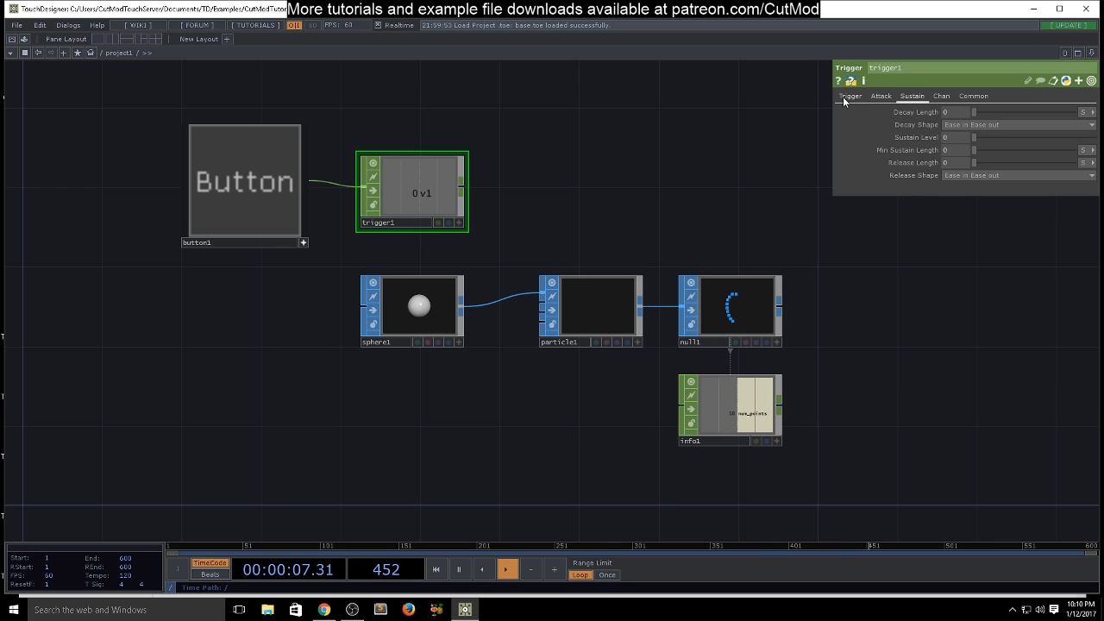
{"action": "left_click", "coordinate": [845, 99]}
{"action": "left_click", "coordinate": [881, 97]}
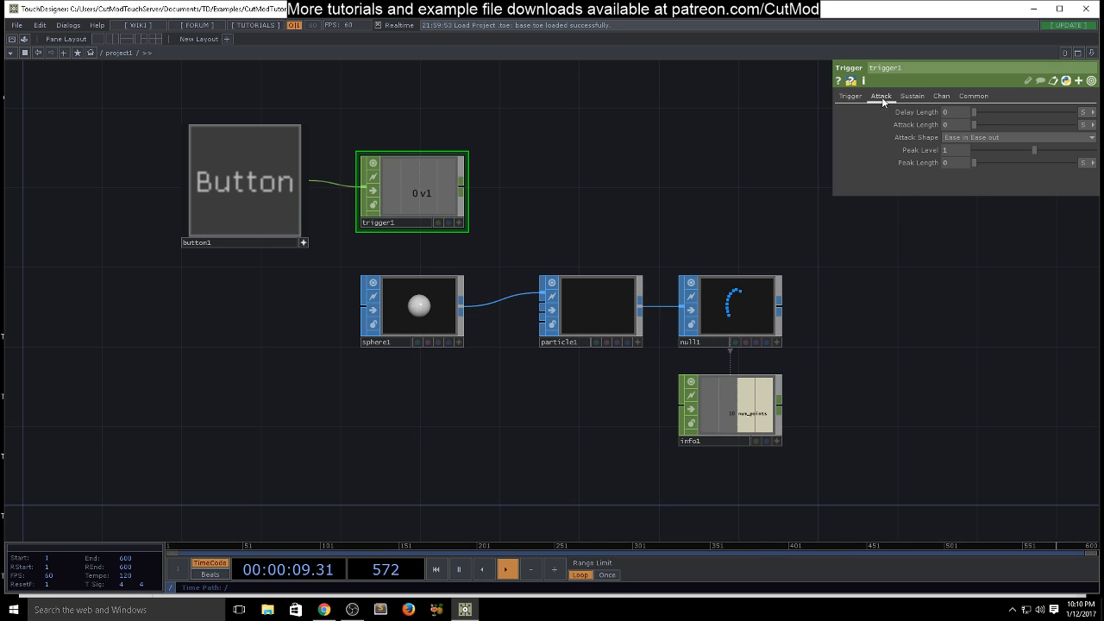
Add a Null CHOP wired to the output of the Trigger CHOP.
{"action": "left_click", "coordinate": [600, 303]}
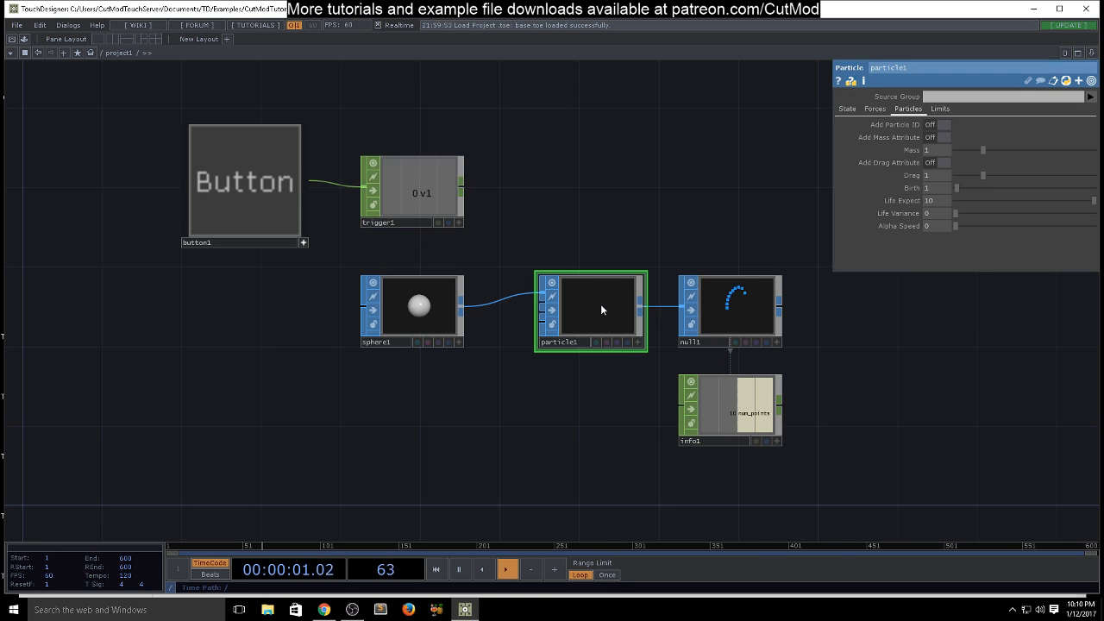
{"action": "right_click", "coordinate": [463, 185]}
{"action": "type", "text": "nu"}
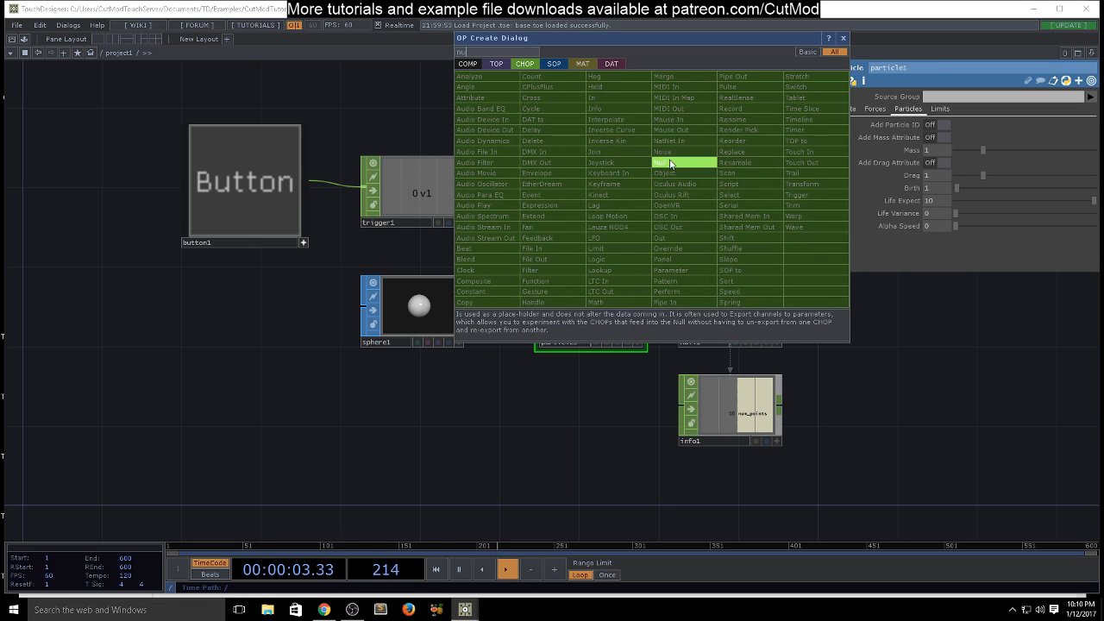
{"action": "left_click", "coordinate": [661, 162]}
{"action": "left_click", "coordinate": [596, 188]}
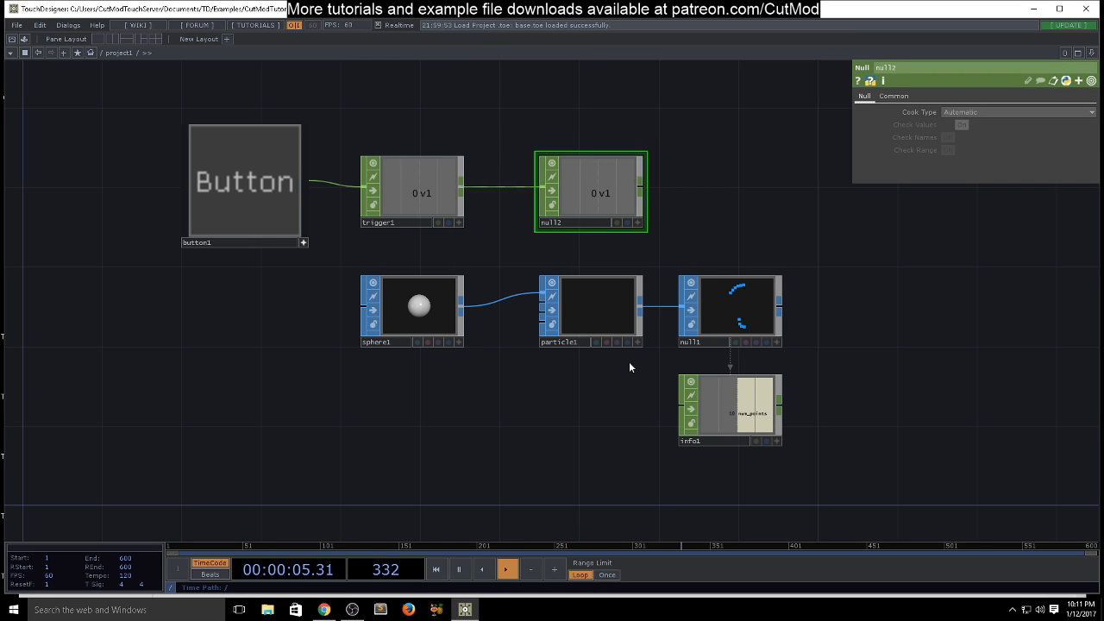
Link the Particle SOP's Birth parameter to the v1 channel of null2 with a Relative CHOP Reference.
{"action": "left_click", "coordinate": [604, 318]}
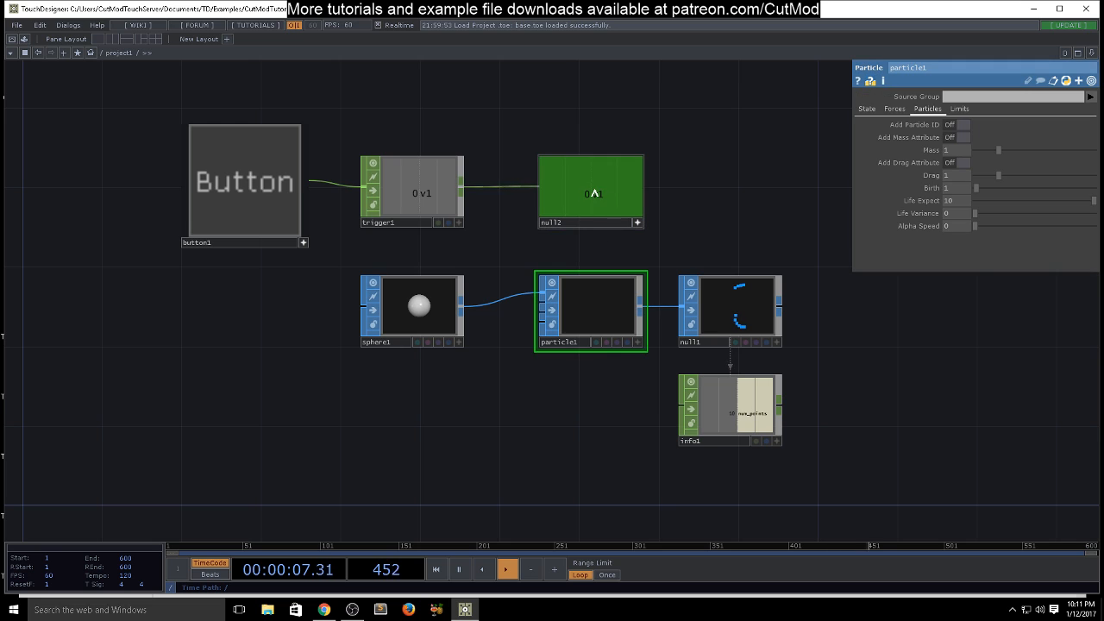
{"action": "left_click_drag", "start_coordinate": [592, 190], "coordinate": [952, 189]}
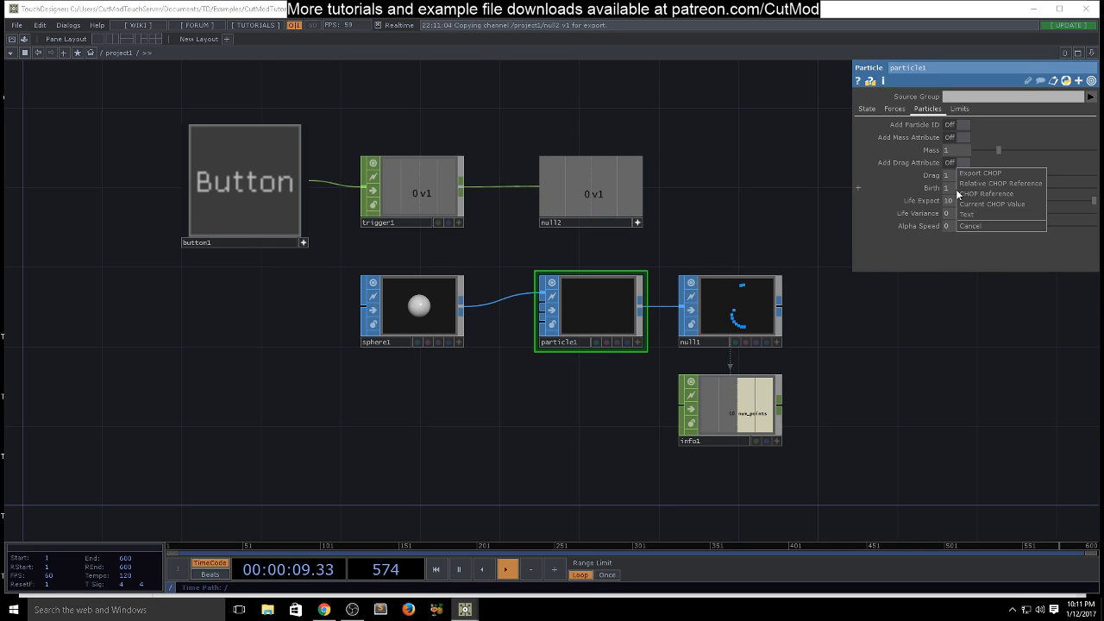
{"action": "left_click", "coordinate": [975, 185]}
Show the Particle SOP's State parameters and fire the Button COMP several times to test the particle births.
{"action": "left_click", "coordinate": [867, 109]}
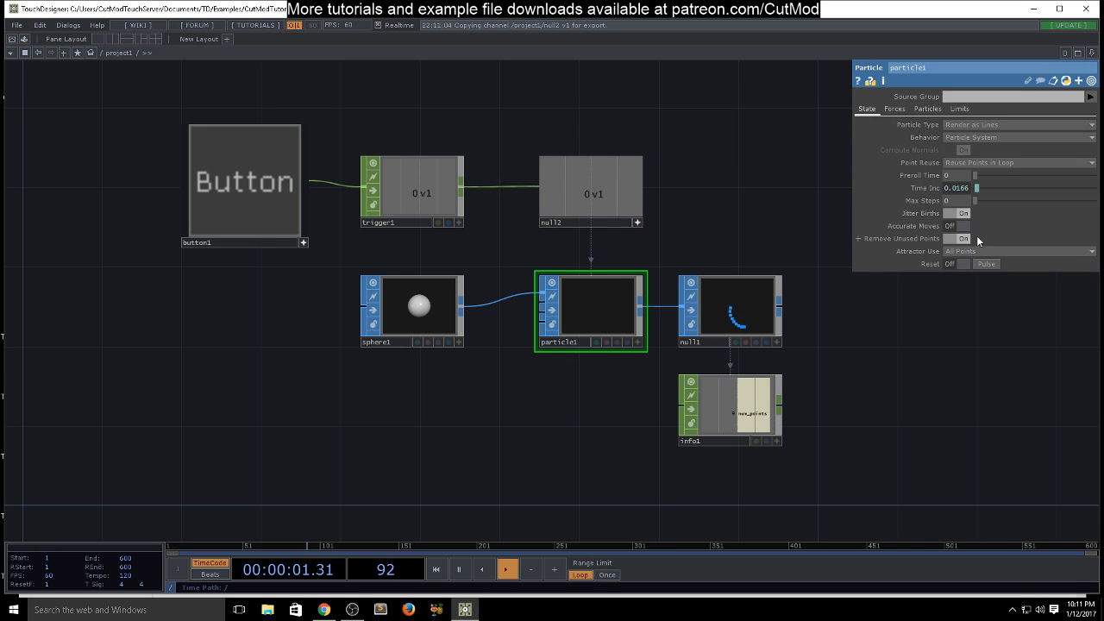
{"action": "left_click", "coordinate": [250, 210]}
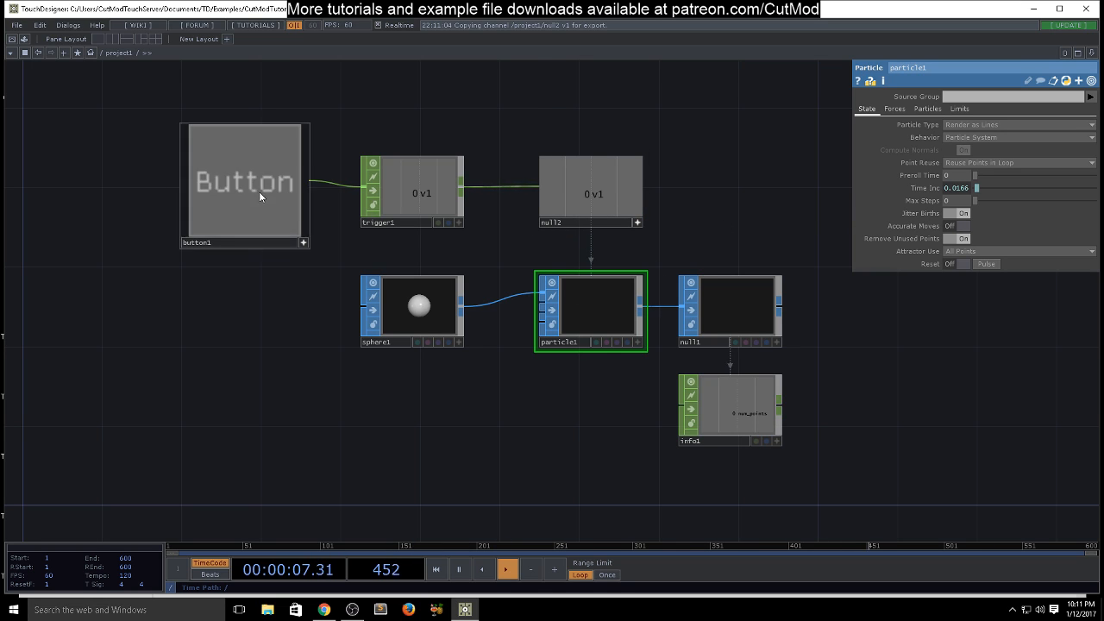
{"action": "left_click", "coordinate": [246, 192]}
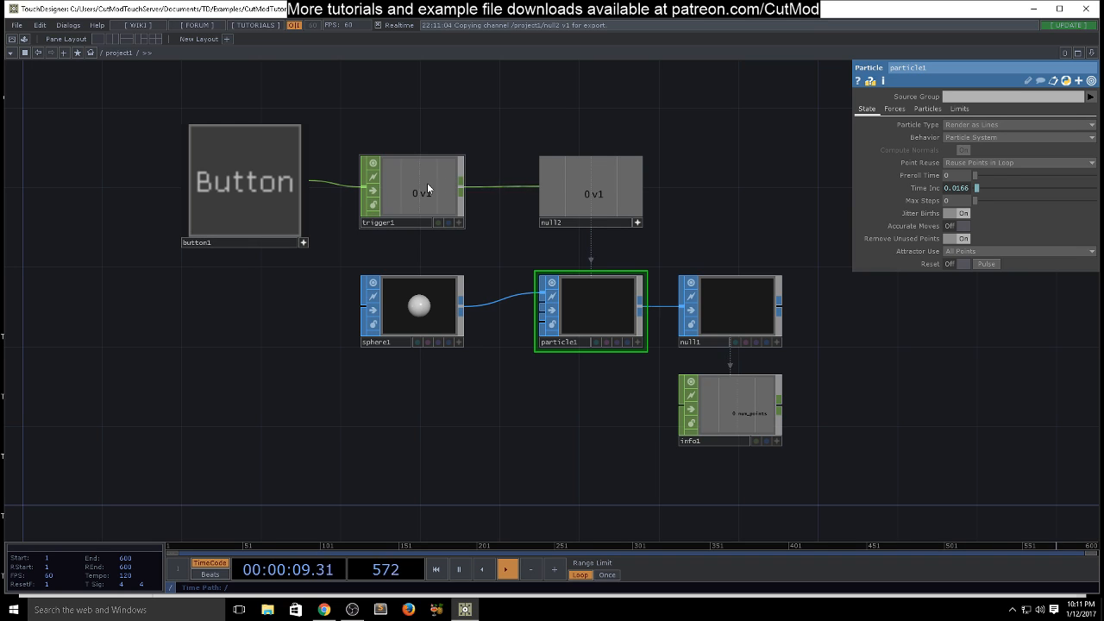
{"action": "left_click", "coordinate": [243, 202]}
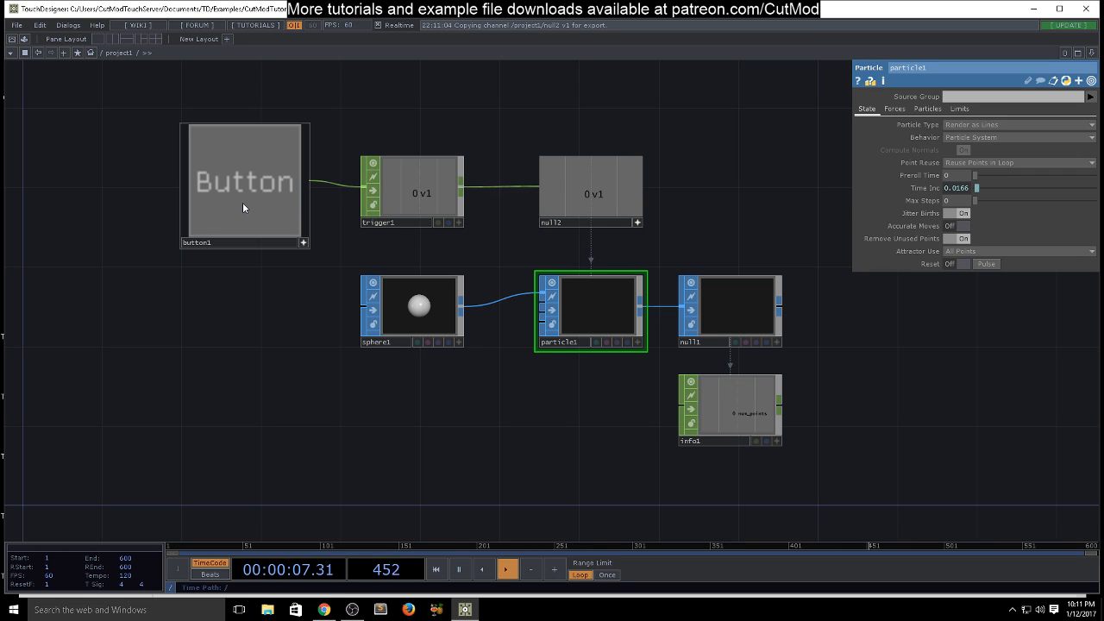
{"action": "left_click", "coordinate": [246, 189]}
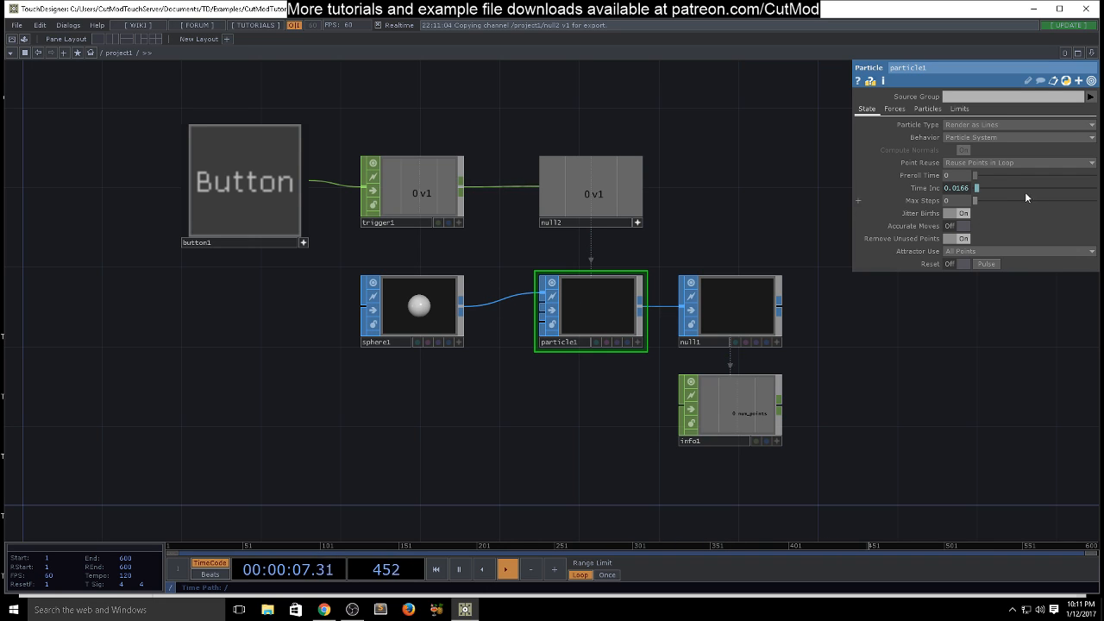
Copy root.time.rate from the Particle SOP's Time Inc expression and move button1 and trigger1 away from null2 to make room.
{"action": "left_click", "coordinate": [957, 189]}
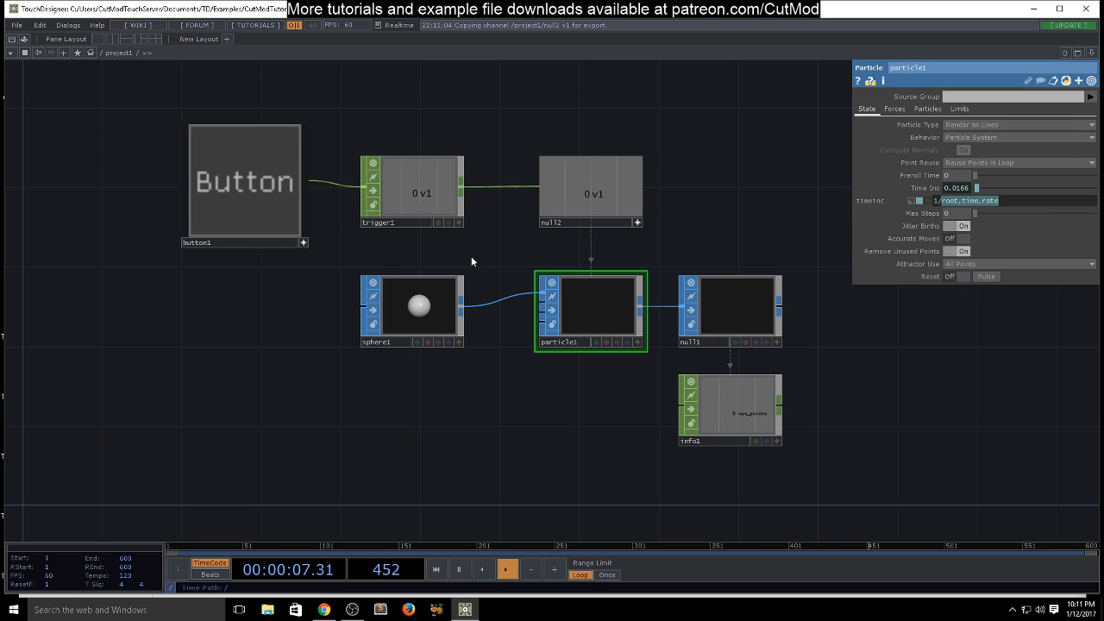
{"action": "left_click_drag", "start_coordinate": [471, 256], "coordinate": [178, 184]}
{"action": "left_click_drag", "start_coordinate": [404, 210], "coordinate": [239, 210]}
{"action": "left_click", "coordinate": [271, 179]}
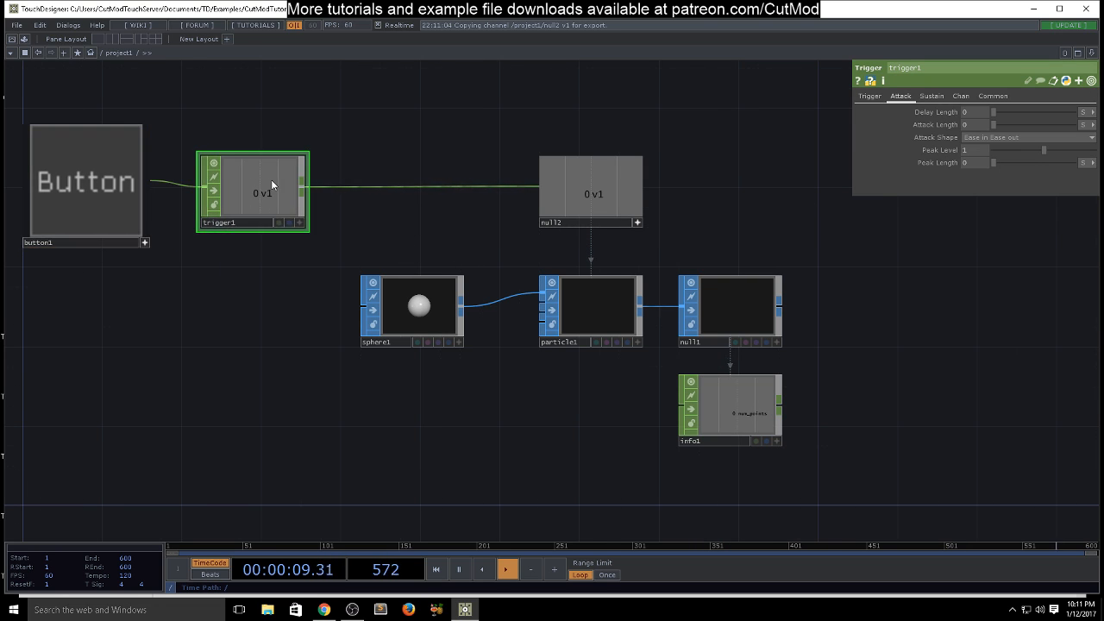
Insert a Math CHOP between trigger1 and null2.
{"action": "left_click", "coordinate": [306, 191]}
{"action": "type", "text": "ma"}
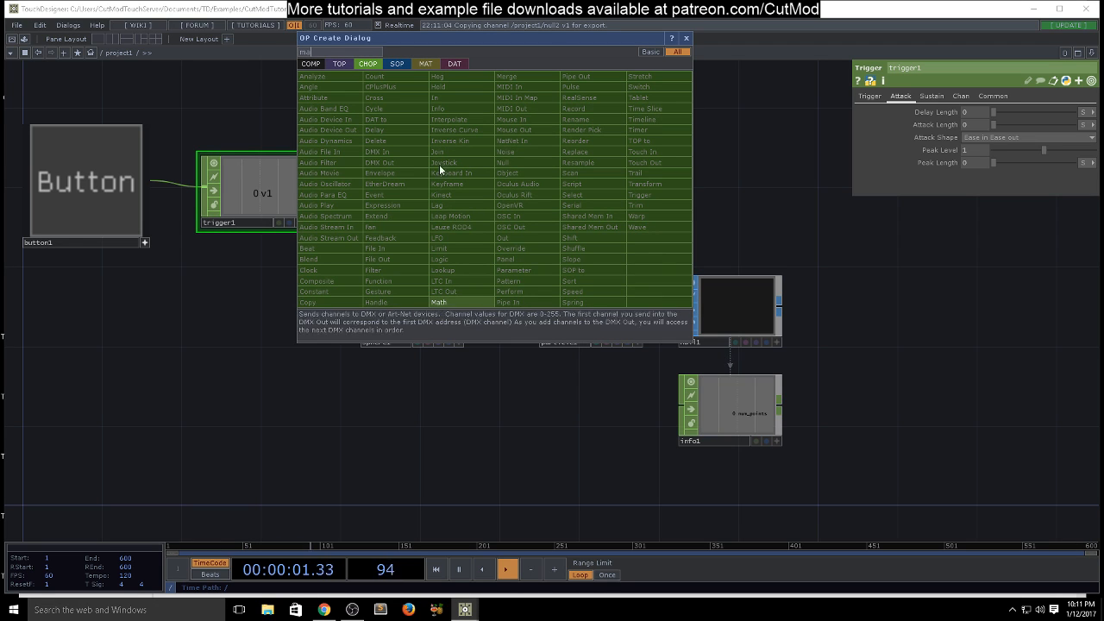
{"action": "key", "text": "Return"}
{"action": "left_click", "coordinate": [422, 195]}
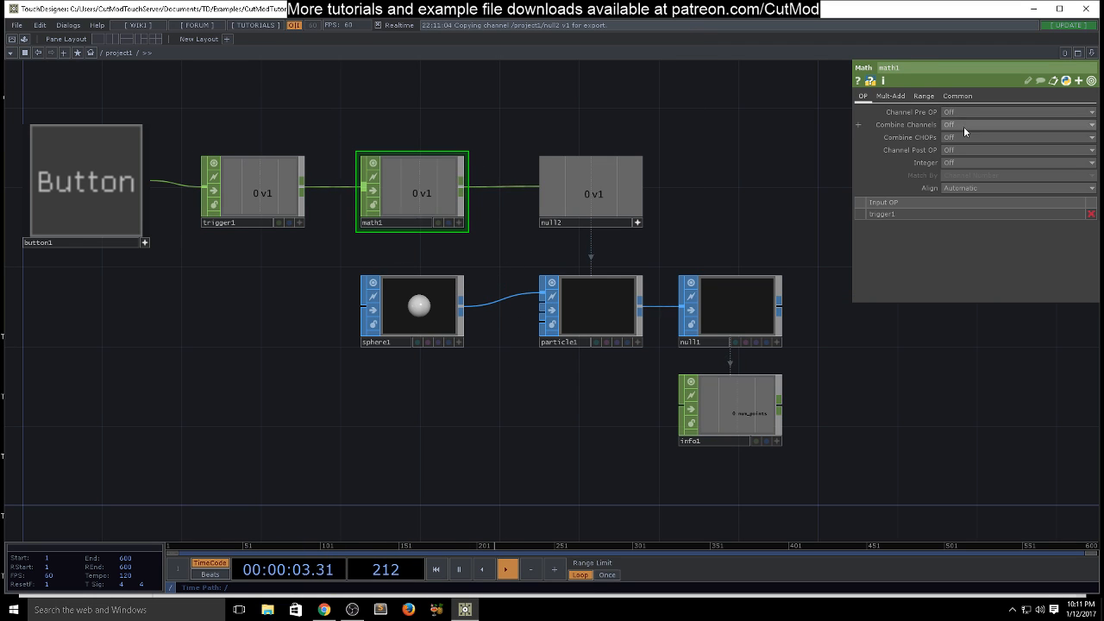
Set the Math CHOP's Post-Add to the expression root.time.rate and expand the parameter to show it.
{"action": "left_click", "coordinate": [890, 97]}
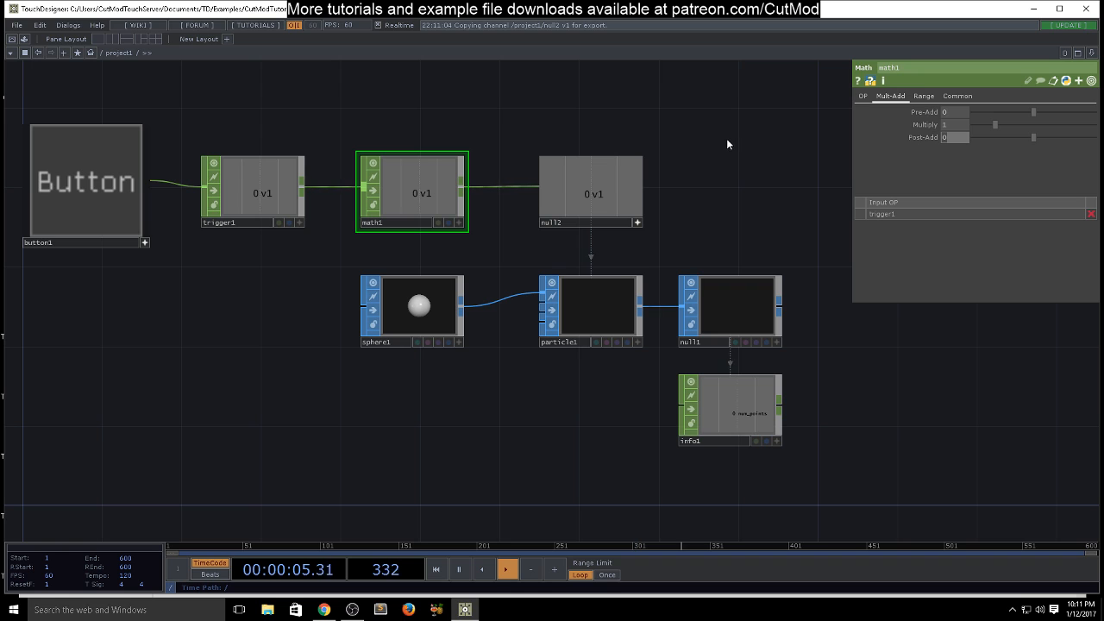
{"action": "key", "text": "ctrl+v"}
{"action": "key", "text": "Return"}
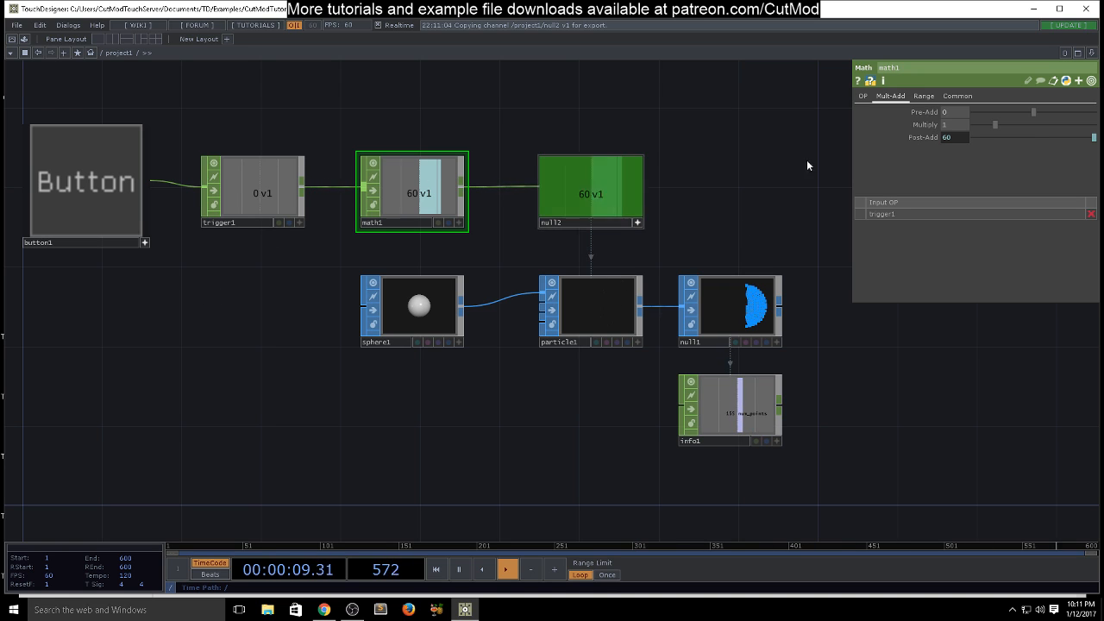
{"action": "left_click", "coordinate": [959, 135]}
{"action": "left_click_drag", "start_coordinate": [1001, 155], "coordinate": [631, 164]}
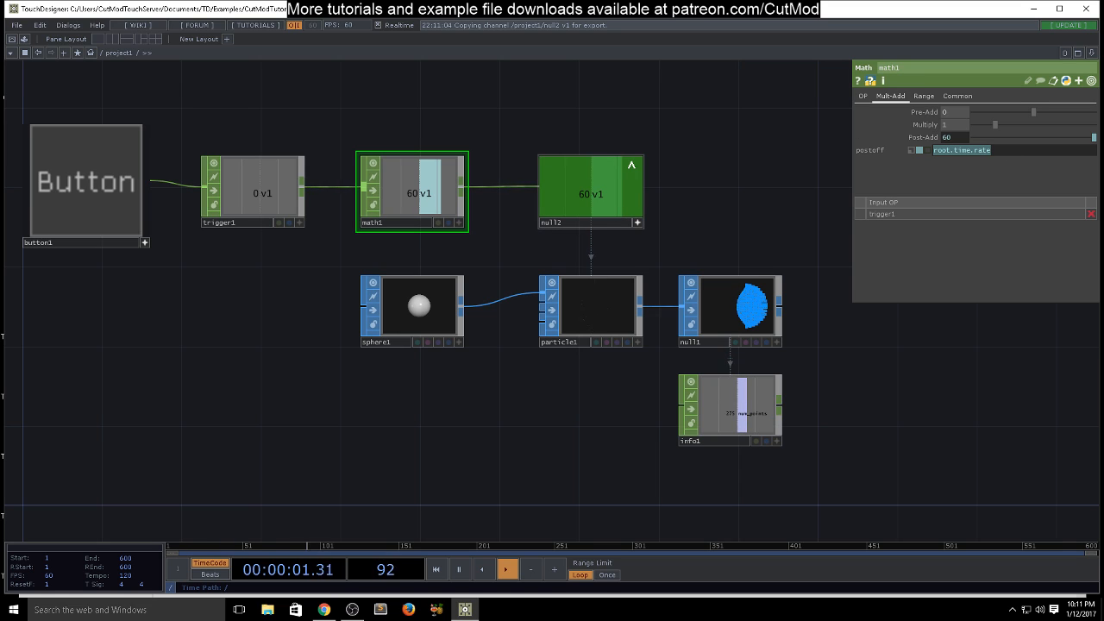
Clear the expression from math1's Post-Add and set its Multiply to root.time.rate instead.
{"action": "key", "text": "BackSpace"}
{"action": "left_click_drag", "start_coordinate": [957, 123], "coordinate": [719, 131]}
{"action": "key", "text": "ctrl+v"}
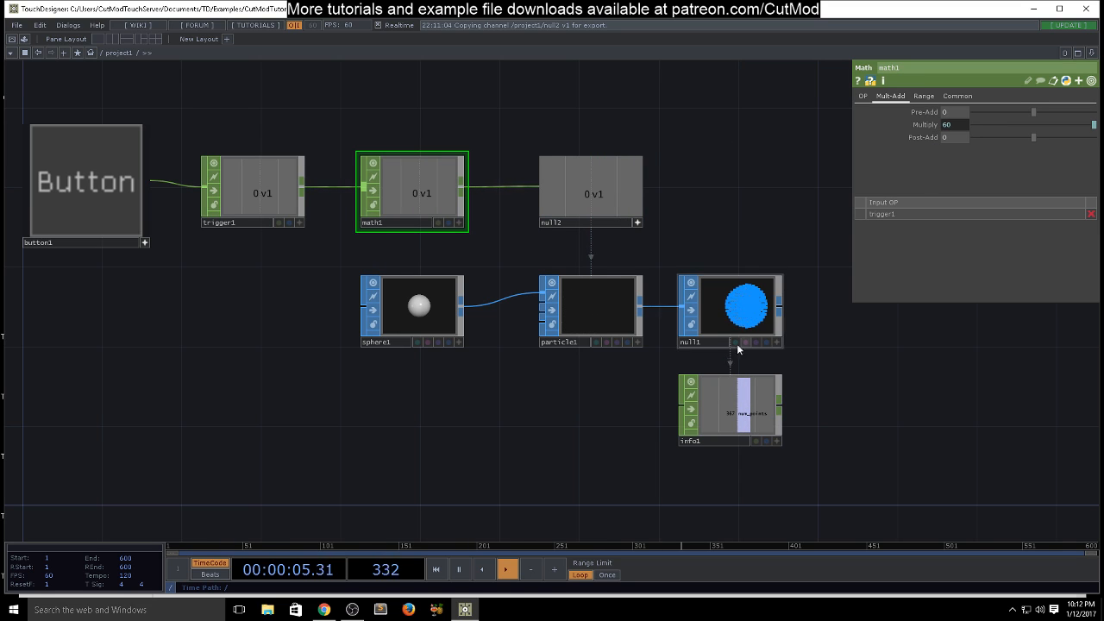
Show the Particle SOP's State parameters and fire the Button COMP to test births with the multiplied rate.
{"action": "left_click", "coordinate": [583, 305]}
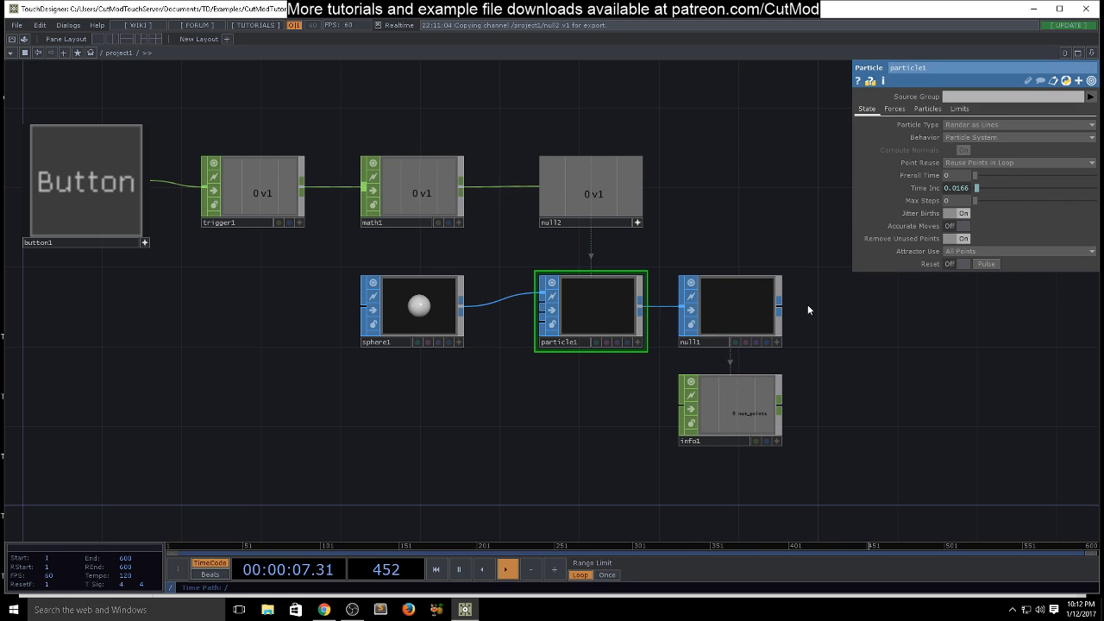
{"action": "left_click", "coordinate": [67, 211]}
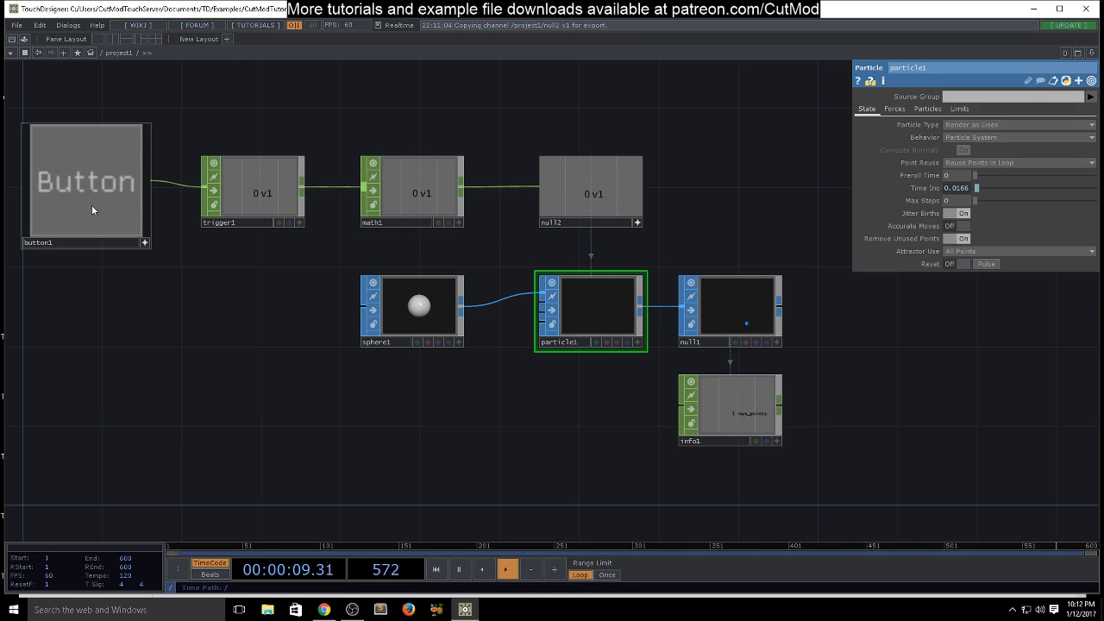
{"action": "left_click", "coordinate": [108, 198]}
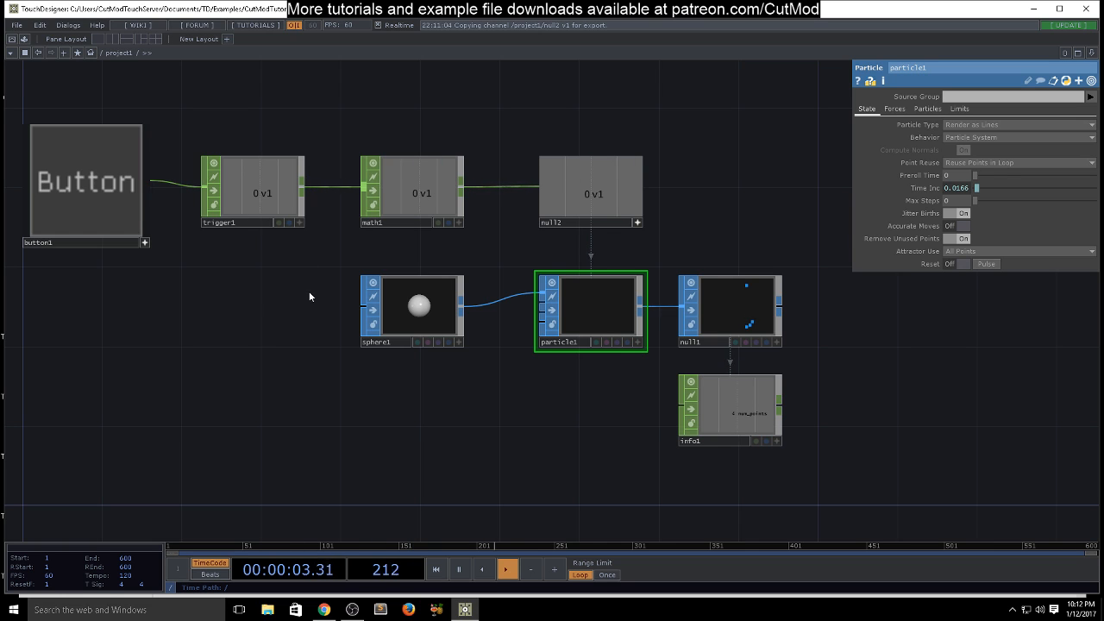
Add a Constant CHOP in the empty space above trigger1.
{"action": "left_click_drag", "start_coordinate": [308, 291], "coordinate": [405, 397]}
{"action": "left_click", "coordinate": [338, 299]}
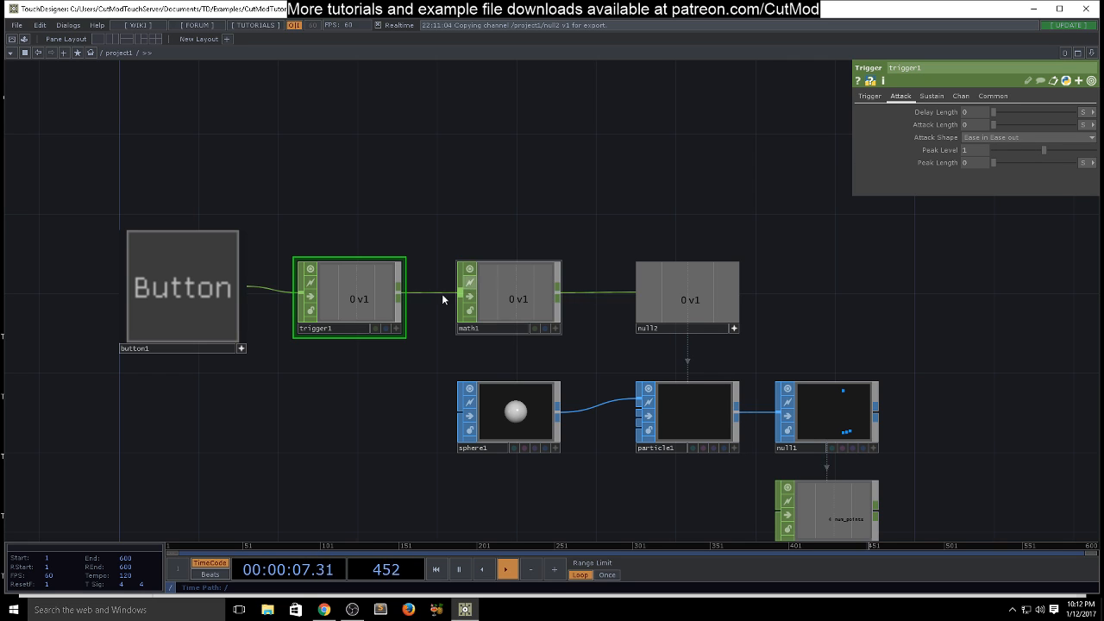
{"action": "key", "text": "Tab"}
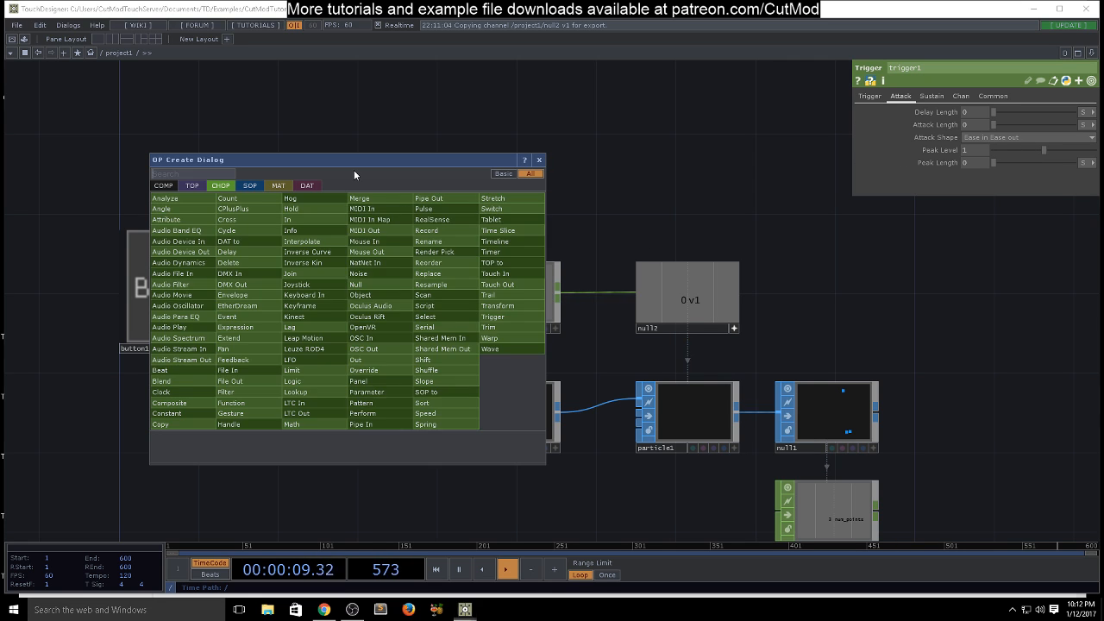
{"action": "type", "text": "co"}
{"action": "left_click", "coordinate": [163, 413]}
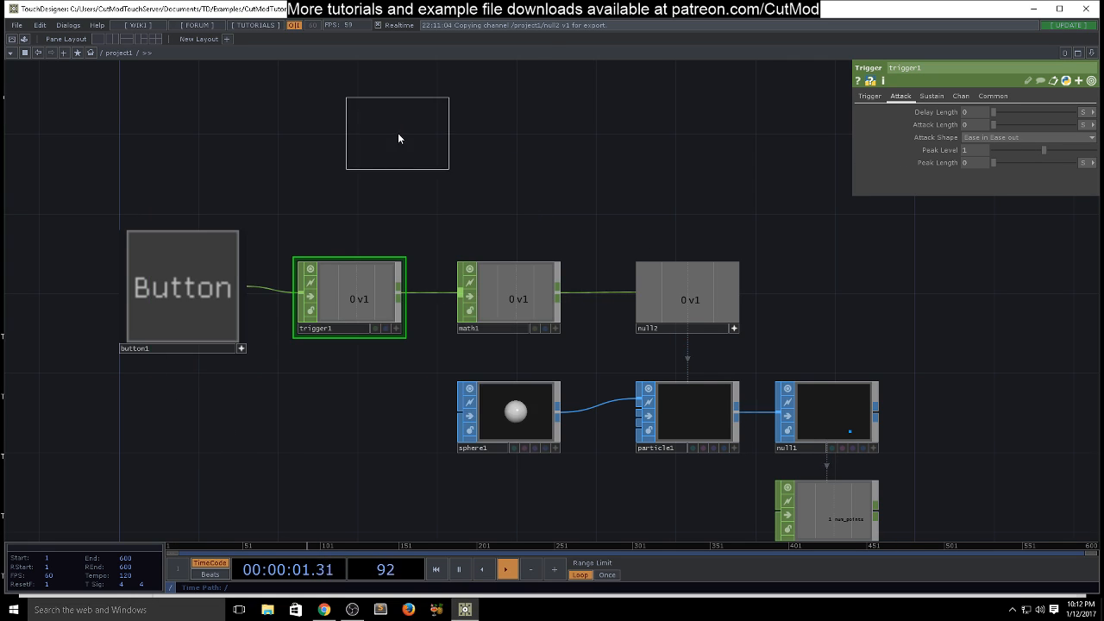
{"action": "left_click", "coordinate": [356, 145]}
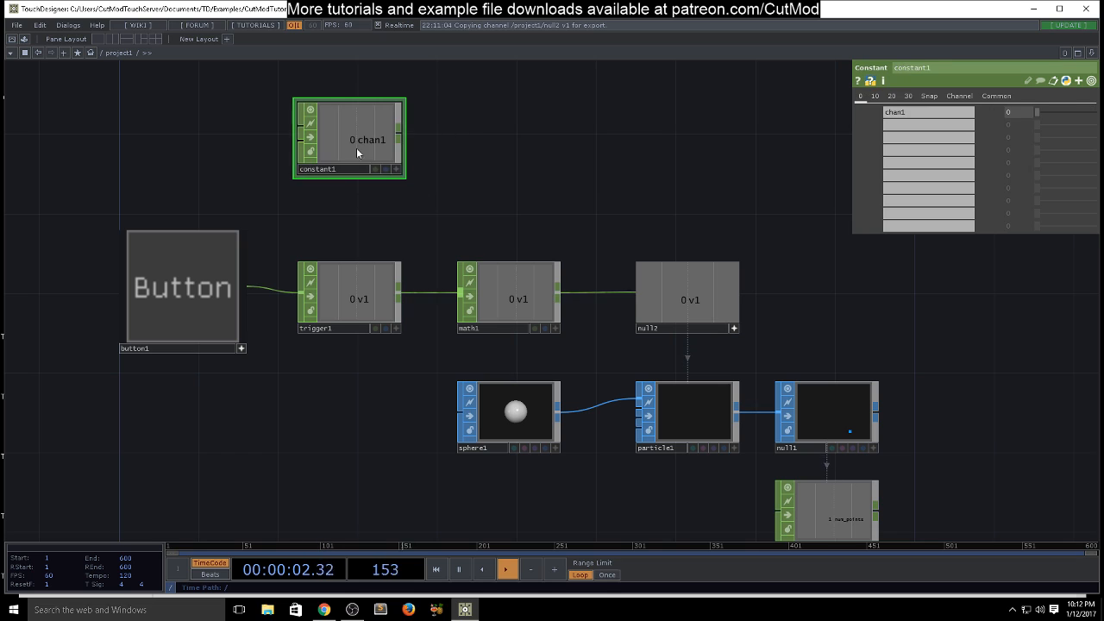
Name the Constant CHOP's first channel spanCount.
{"action": "left_click", "coordinate": [914, 109]}
{"action": "type", "text": "span"}
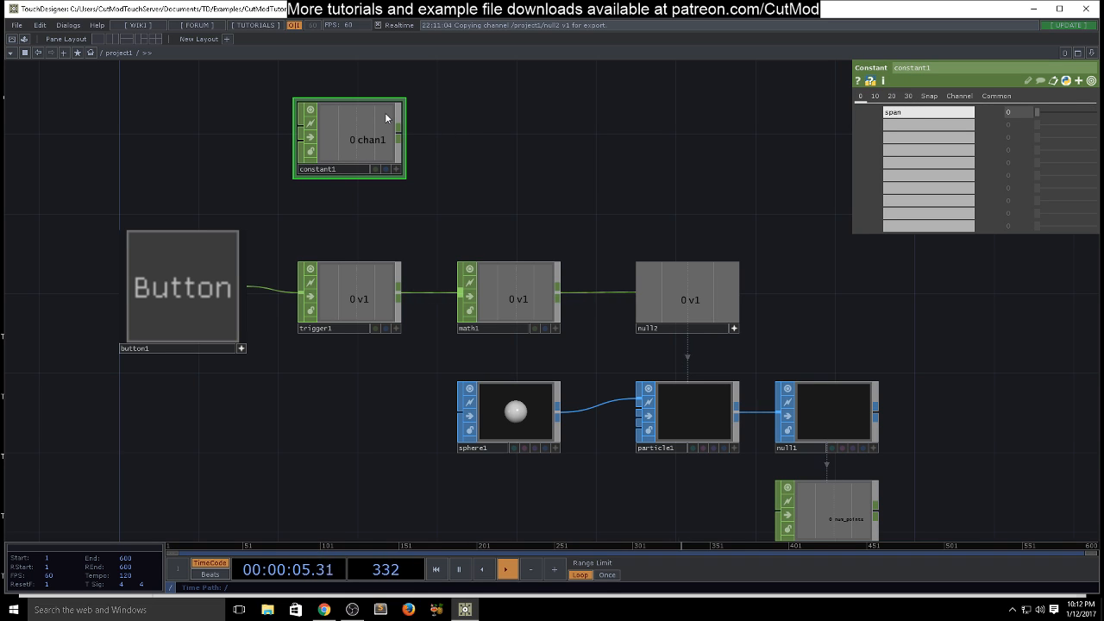
{"action": "type", "text": "Count"}
Link trigger1's Peak Level to constant1's spanCount channel and set the channel's value to 5.
{"action": "left_click", "coordinate": [375, 309]}
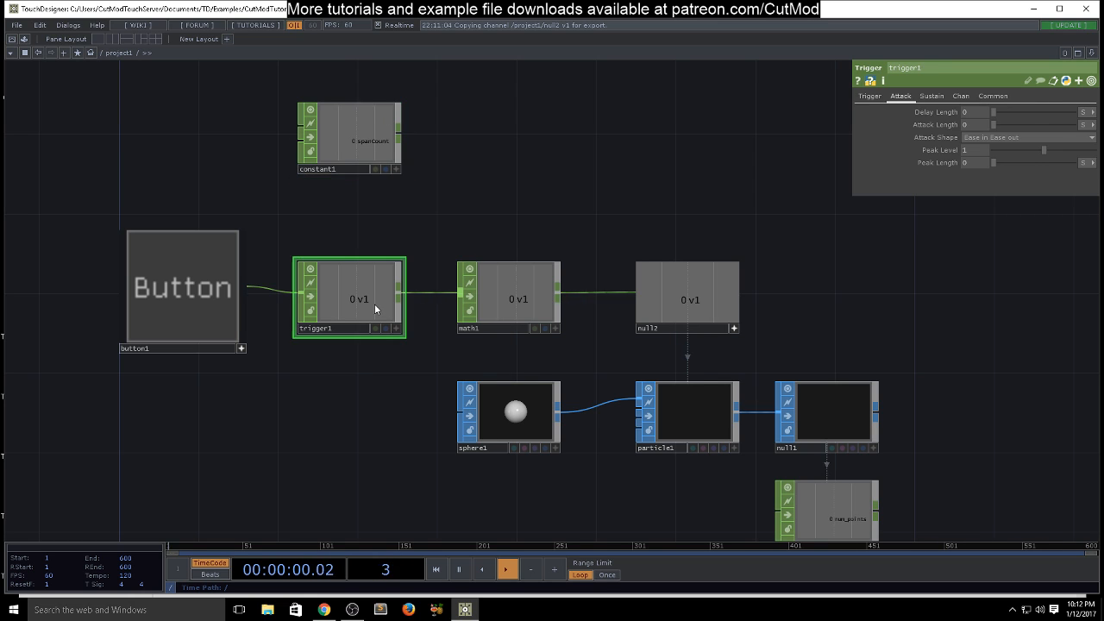
{"action": "left_click", "coordinate": [396, 169]}
{"action": "left_click_drag", "start_coordinate": [380, 142], "coordinate": [973, 145]}
{"action": "left_click", "coordinate": [980, 140]}
{"action": "left_click", "coordinate": [349, 129]}
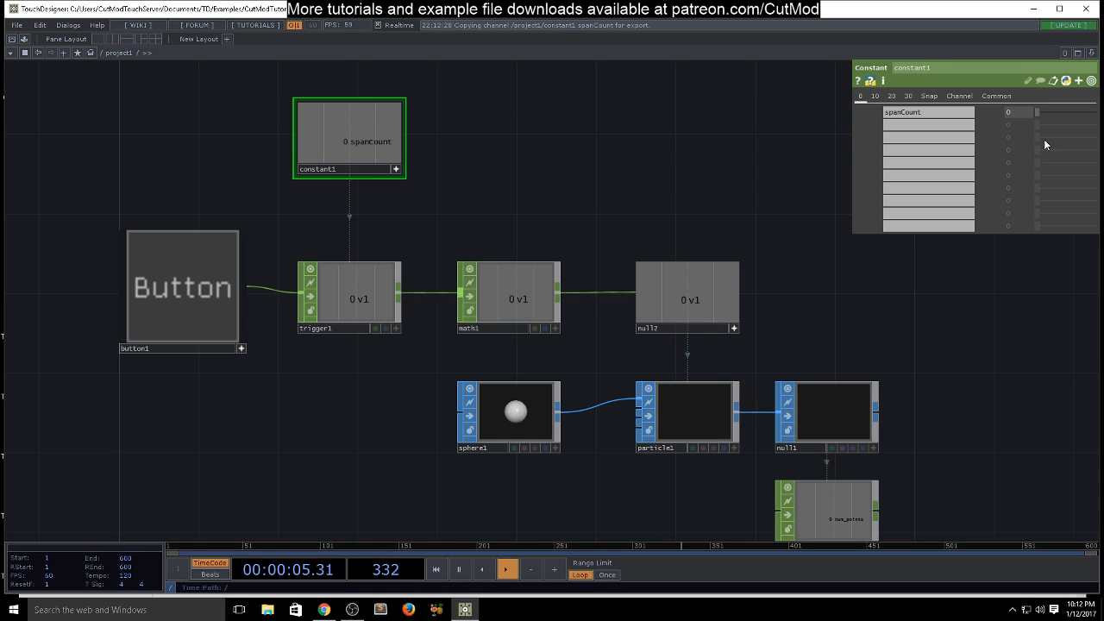
{"action": "left_click", "coordinate": [1014, 112]}
{"action": "key", "text": "BackSpace"}
{"action": "type", "text": "5"}
{"action": "key", "text": "Return"}
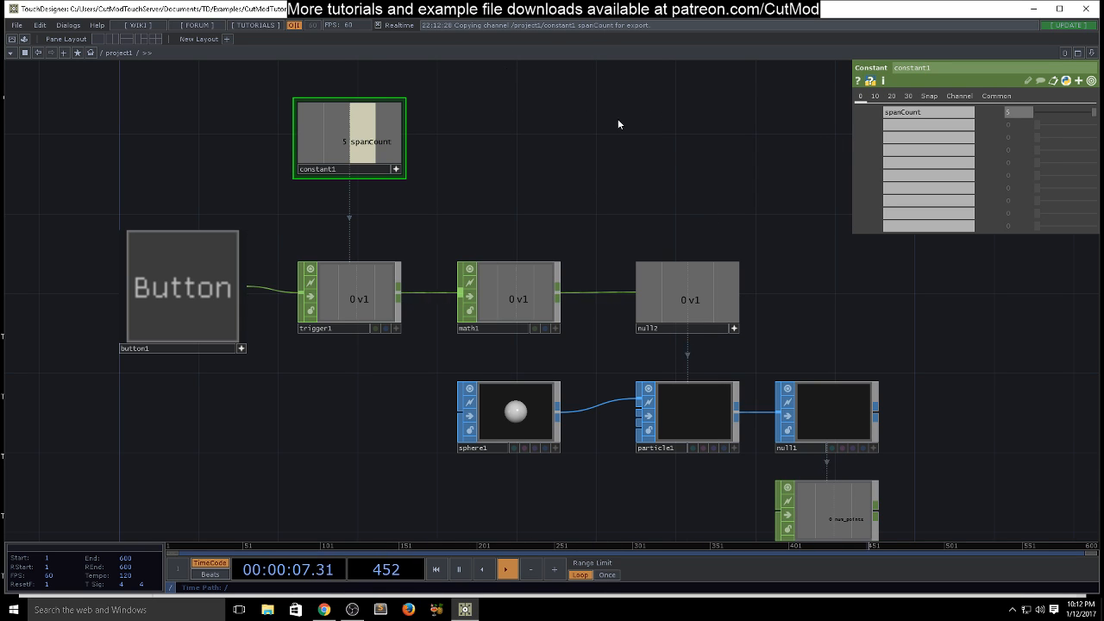
Fire the Button COMP several times and check the number of points in info1.
{"action": "left_click_drag", "start_coordinate": [960, 486], "coordinate": [902, 351]}
{"action": "scroll", "coordinate": [861, 368], "scroll_direction": "up", "scroll_amount": 3}
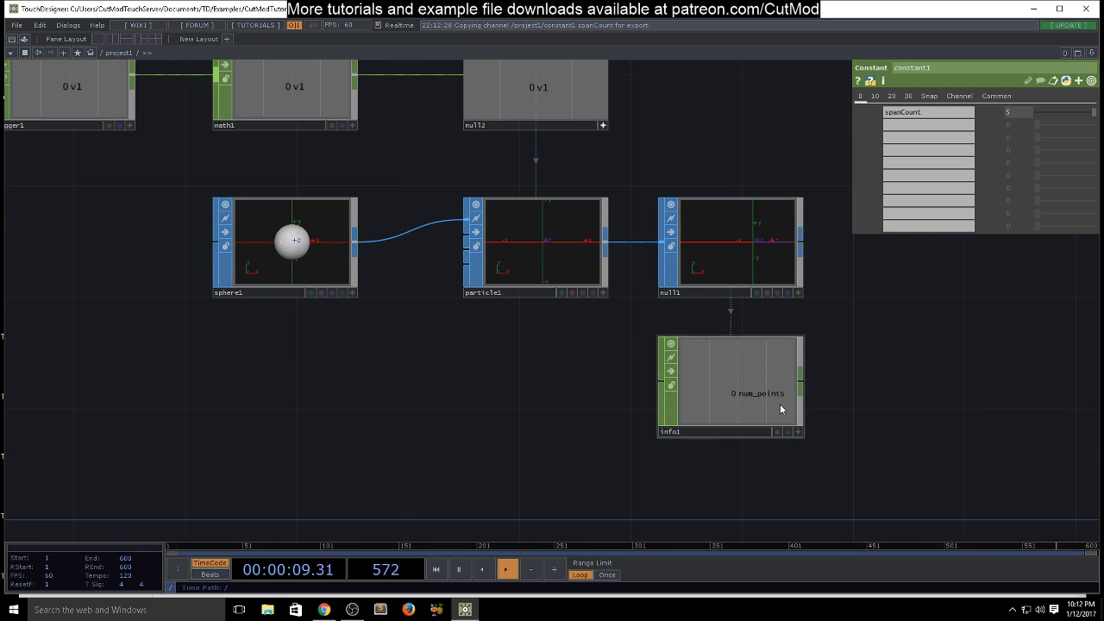
{"action": "scroll", "coordinate": [616, 381], "scroll_direction": "down", "scroll_amount": 3}
{"action": "left_click", "coordinate": [124, 204]}
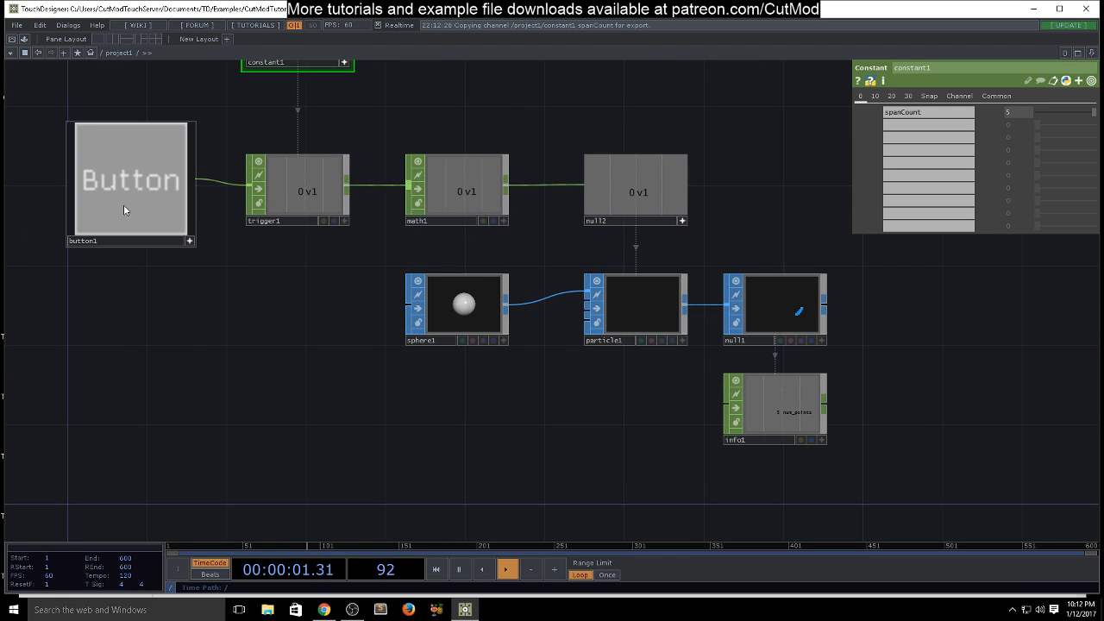
{"action": "left_click", "coordinate": [138, 199]}
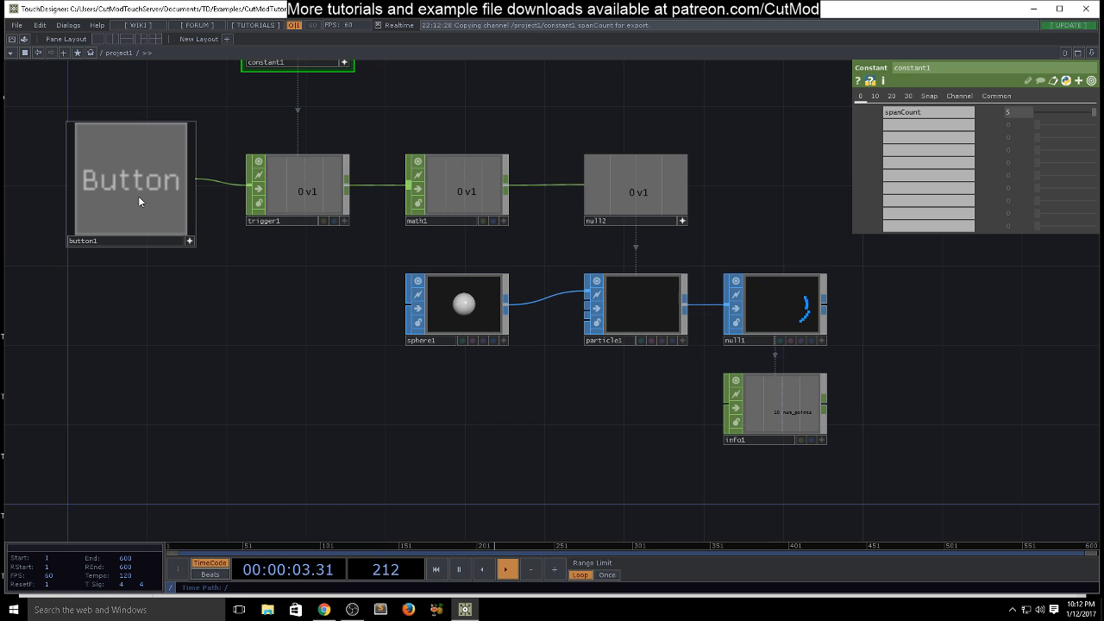
{"action": "left_click", "coordinate": [138, 195]}
{"action": "left_click", "coordinate": [137, 195]}
{"action": "left_click", "coordinate": [137, 195]}
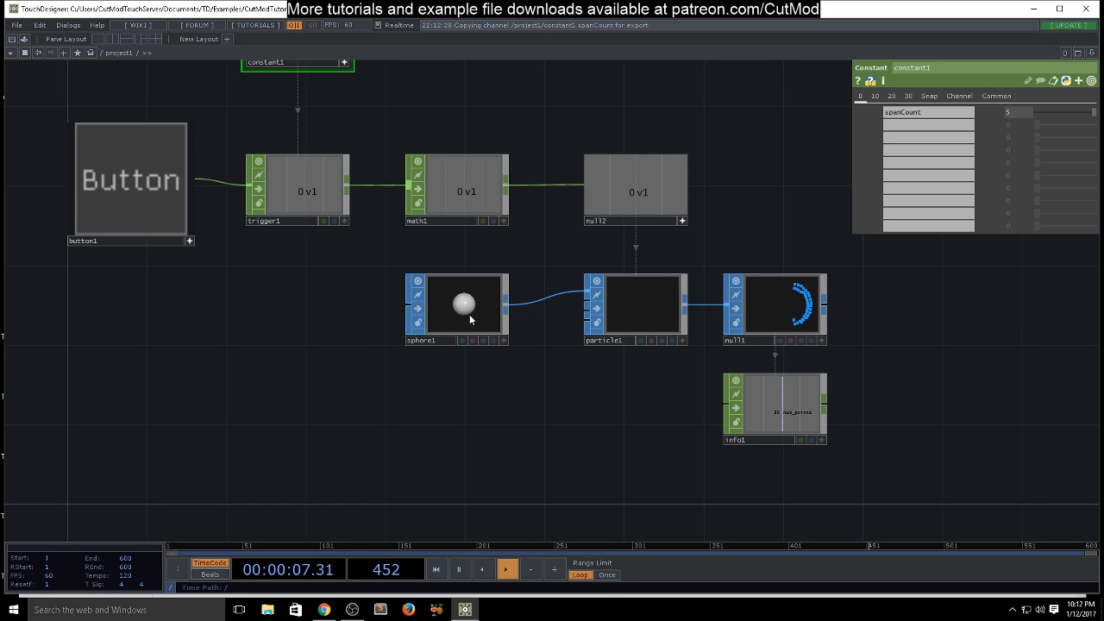
Move sphere1 away from particle1 and insert a Sort SOP between them.
{"action": "left_click_drag", "start_coordinate": [405, 308], "coordinate": [246, 307]}
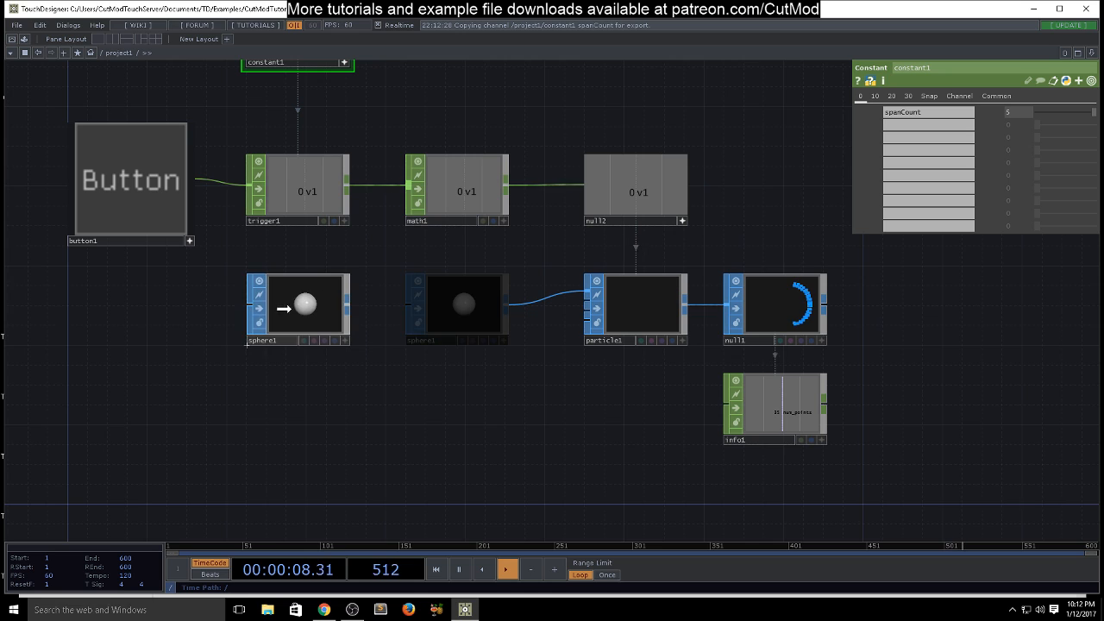
{"action": "right_click", "coordinate": [348, 307]}
{"action": "type", "text": "sc"}
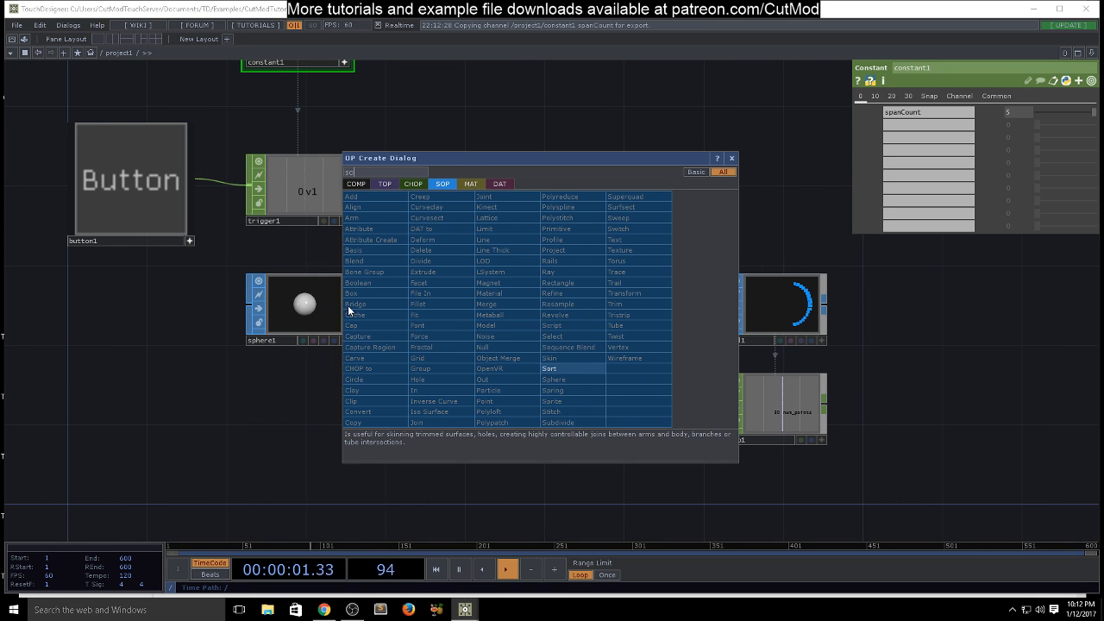
{"action": "left_click", "coordinate": [578, 370]}
{"action": "left_click", "coordinate": [468, 300]}
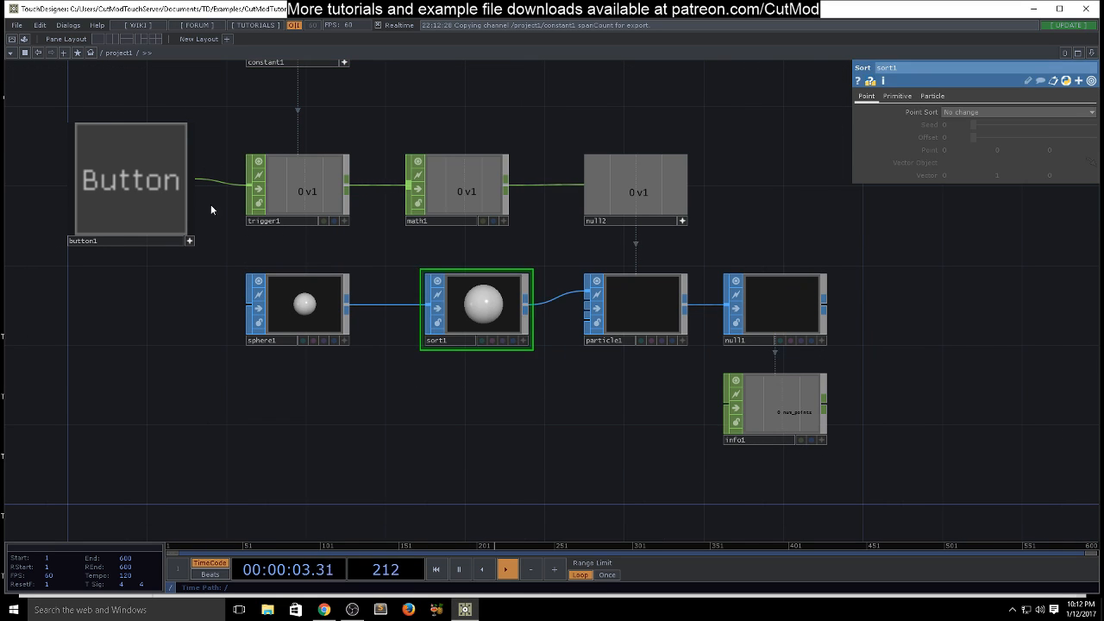
Set the Sort SOP's Point Sort to Random, firing the Button COMP before and after to compare birth positions.
{"action": "left_click", "coordinate": [126, 188]}
{"action": "left_click", "coordinate": [126, 188]}
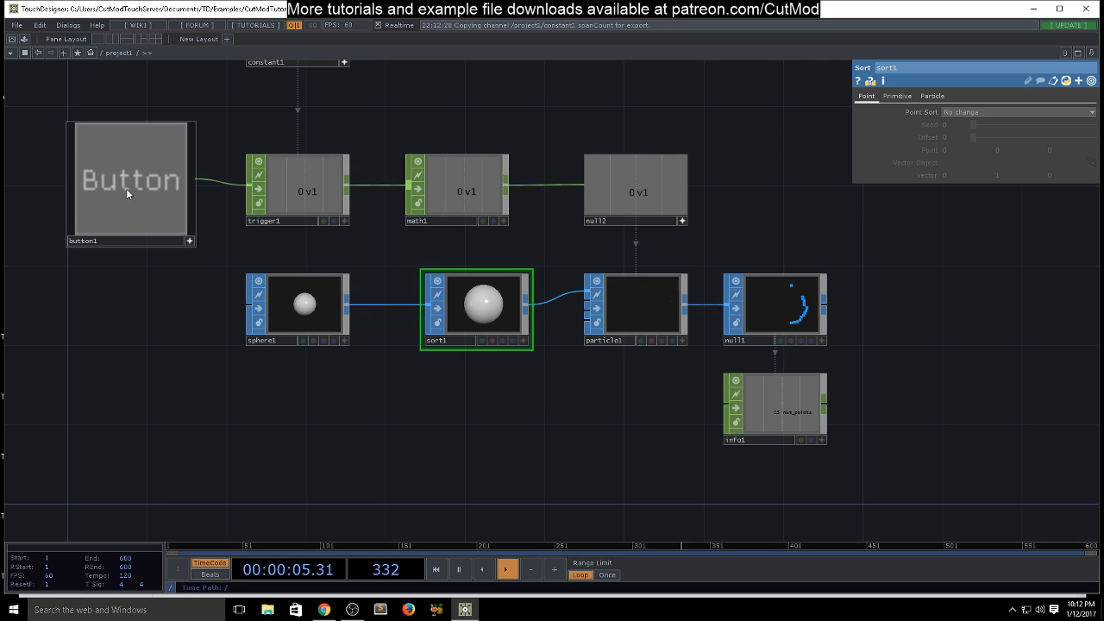
{"action": "left_click", "coordinate": [984, 112]}
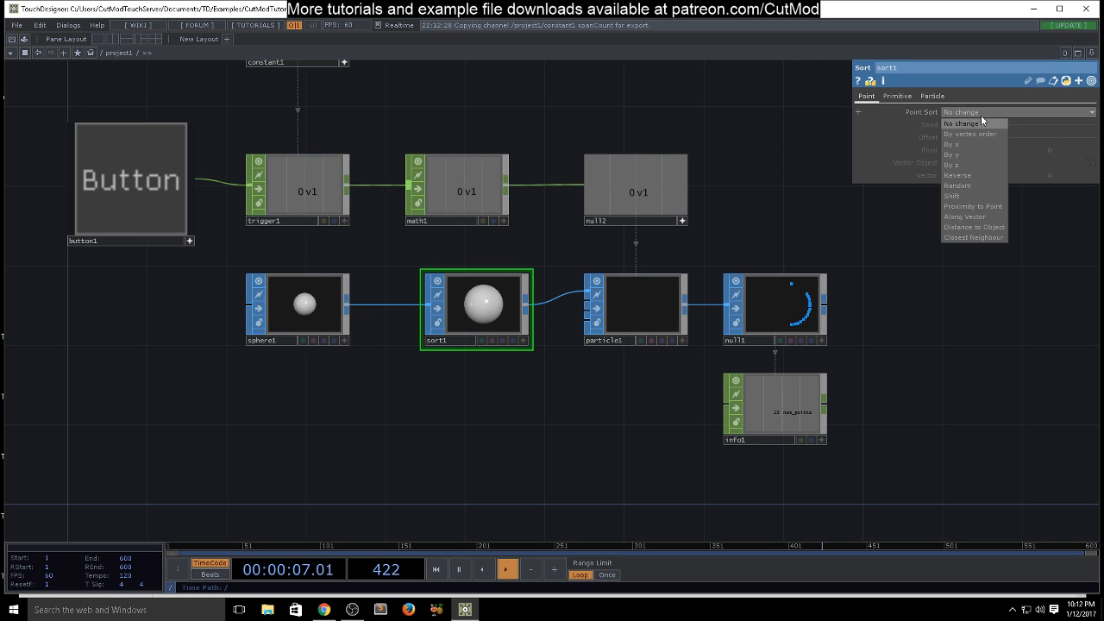
{"action": "left_click", "coordinate": [970, 179]}
{"action": "left_click", "coordinate": [122, 183]}
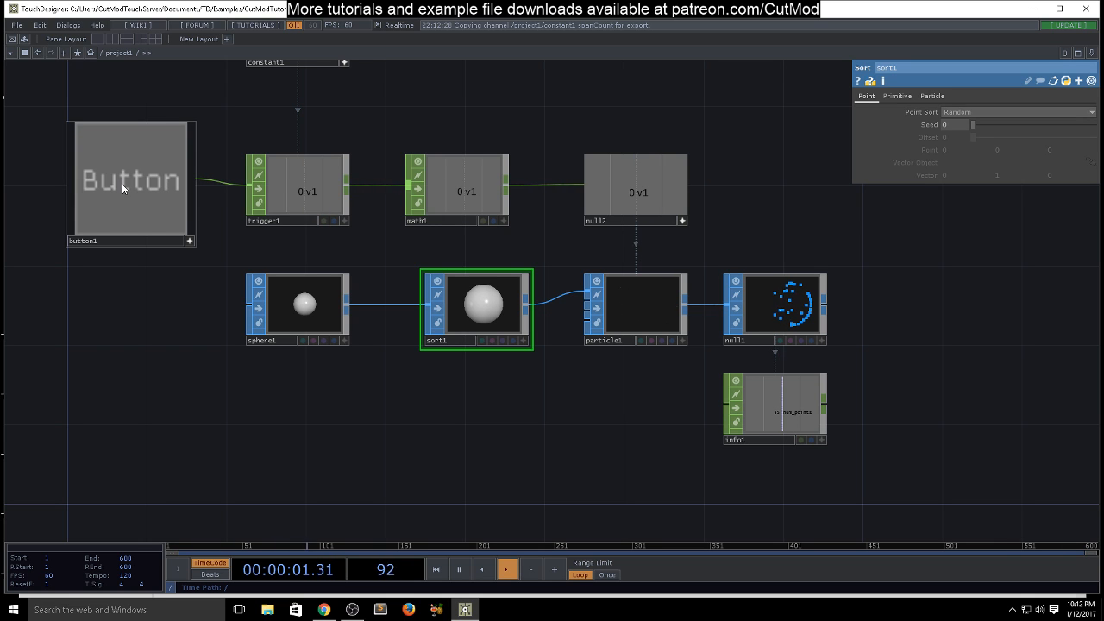
Set constant1's spanCount value to 55.
{"action": "left_click_drag", "start_coordinate": [484, 91], "coordinate": [498, 191]}
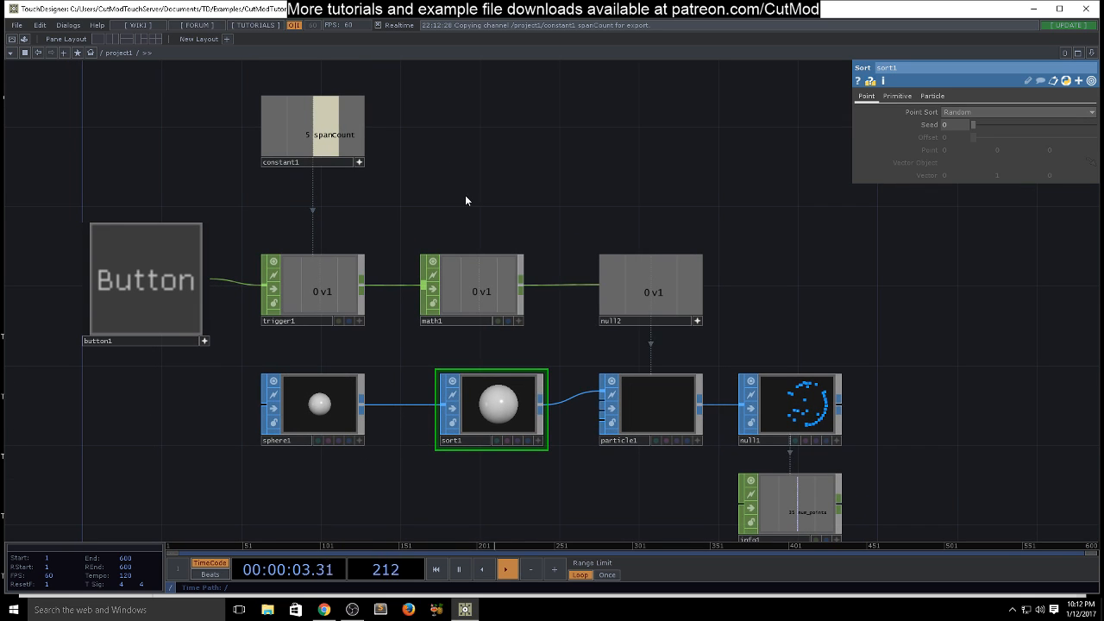
{"action": "left_click_drag", "start_coordinate": [409, 155], "coordinate": [216, 103]}
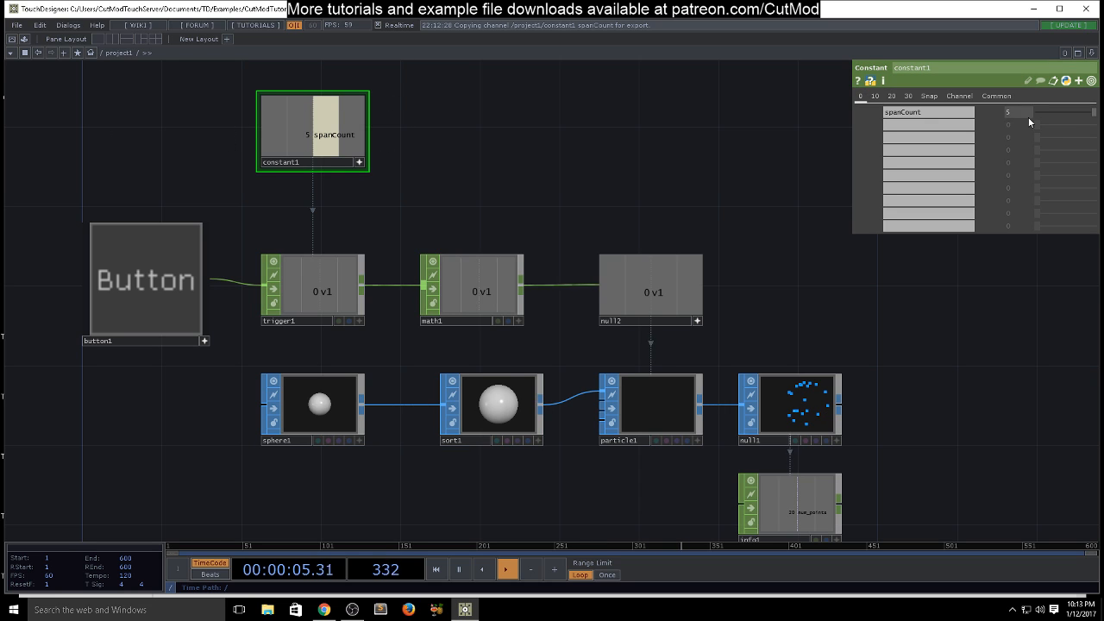
{"action": "left_click", "coordinate": [1023, 112]}
{"action": "type", "text": "5"}
{"action": "key", "text": "Return"}
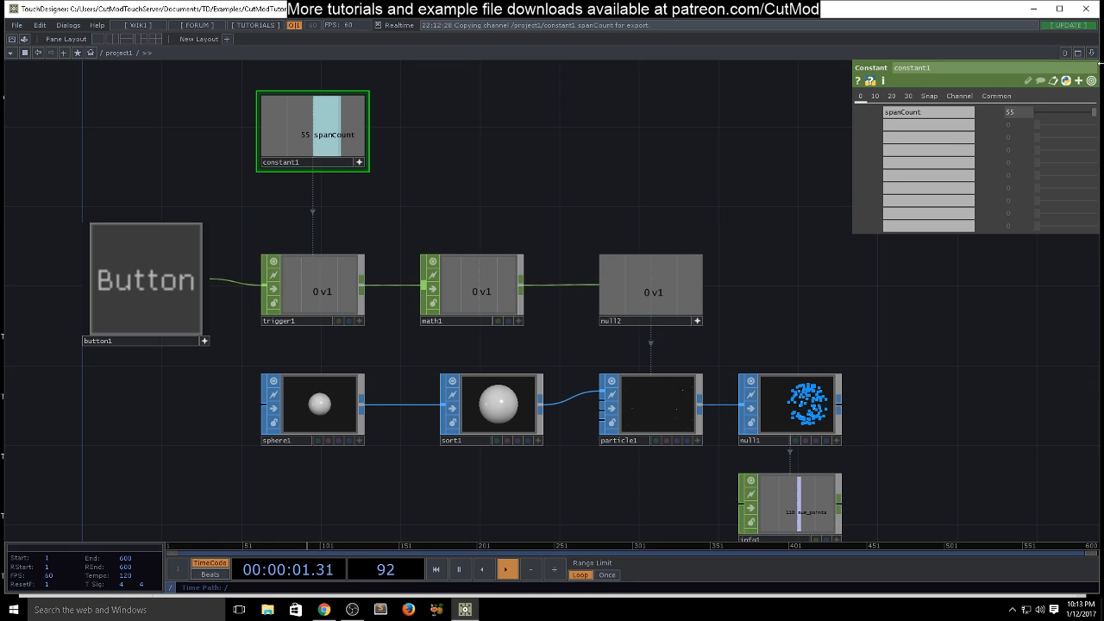
Set constant1's spanCount value to 1.
{"action": "left_click", "coordinate": [1017, 112]}
{"action": "type", "text": "1"}
{"action": "key", "text": "Return"}
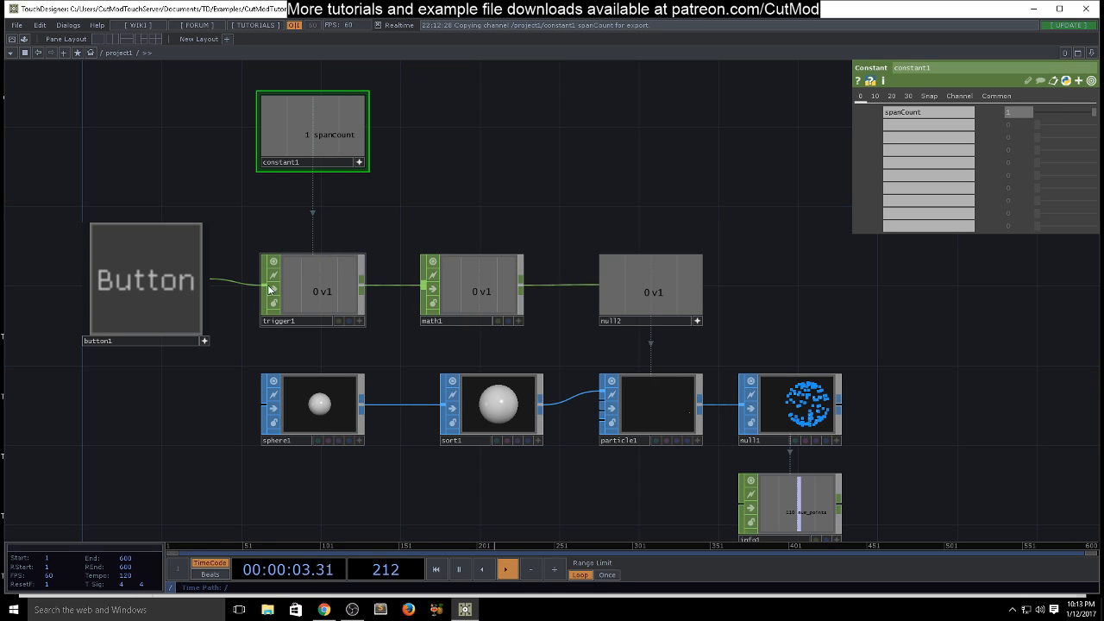
Set the Particle SOP's Life Expect to 1.
{"action": "left_click", "coordinate": [650, 444]}
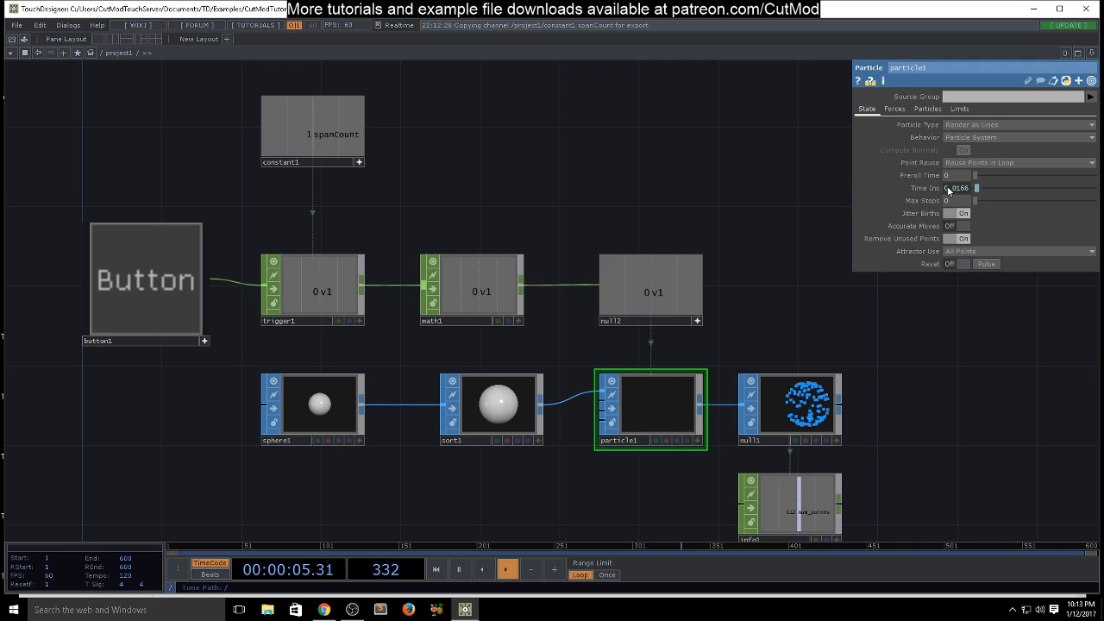
{"action": "left_click", "coordinate": [925, 108]}
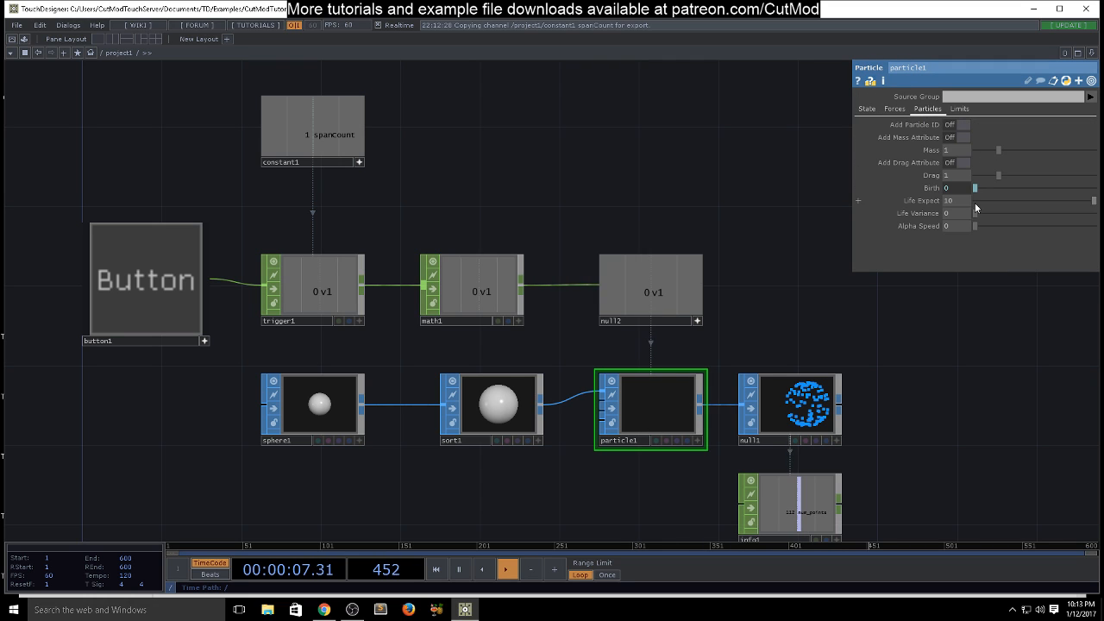
{"action": "left_click", "coordinate": [958, 204]}
{"action": "type", "text": "."}
{"action": "type", "text": "1"}
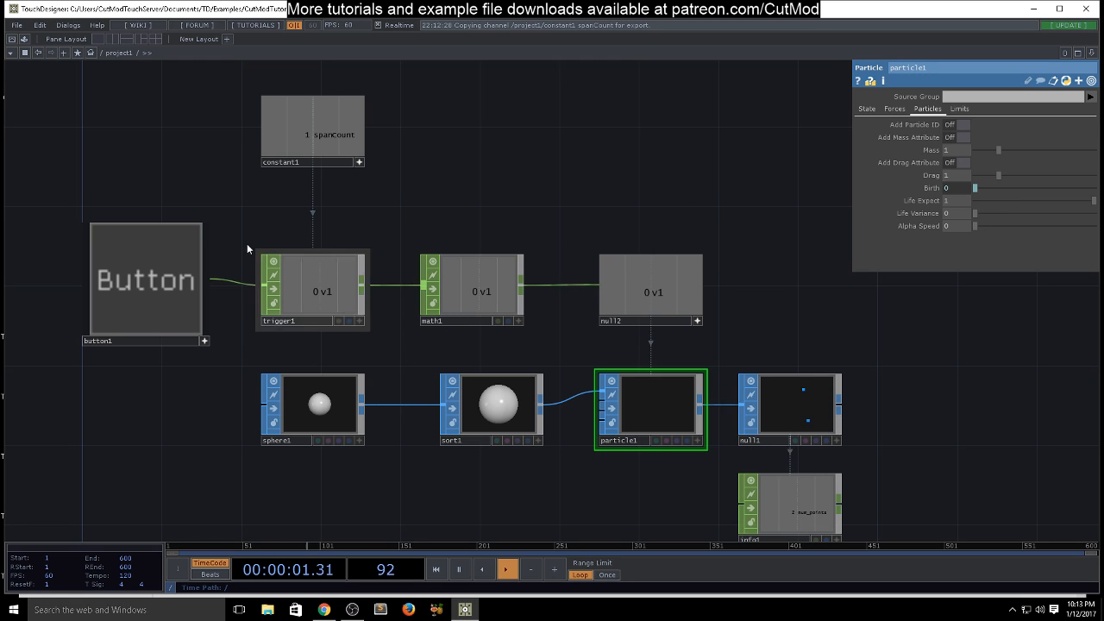
Fire the Button COMP repeatedly to test single births with the short particle life.
{"action": "left_click", "coordinate": [139, 263]}
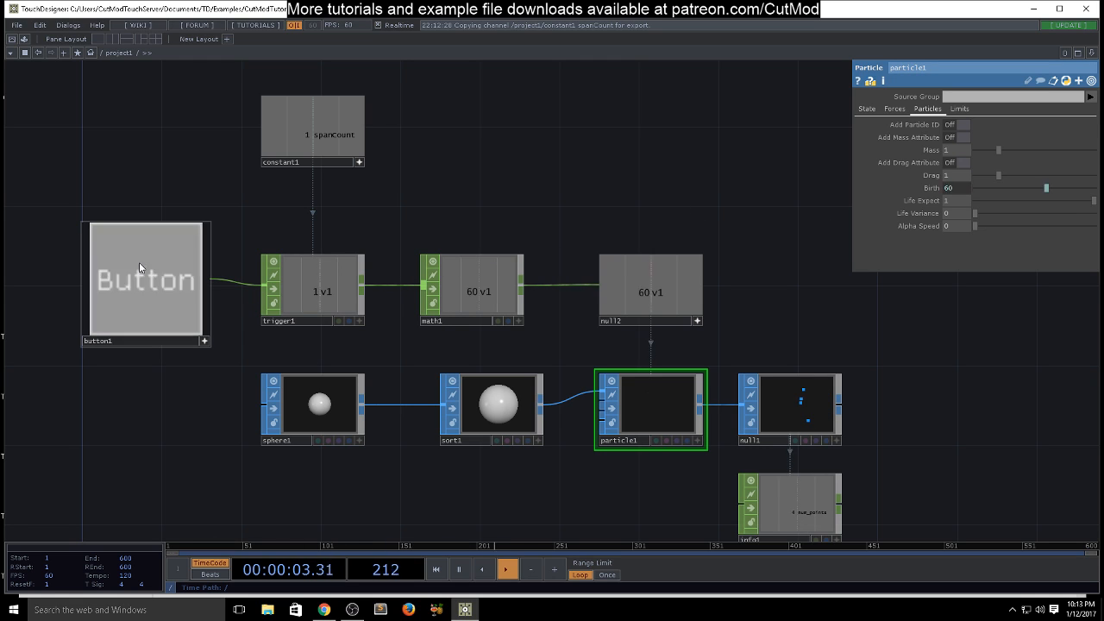
{"action": "left_click", "coordinate": [139, 262]}
{"action": "left_click", "coordinate": [139, 262]}
{"action": "left_click", "coordinate": [139, 262]}
{"action": "left_click", "coordinate": [139, 262]}
{"action": "left_click", "coordinate": [139, 263]}
{"action": "left_click", "coordinate": [139, 262]}
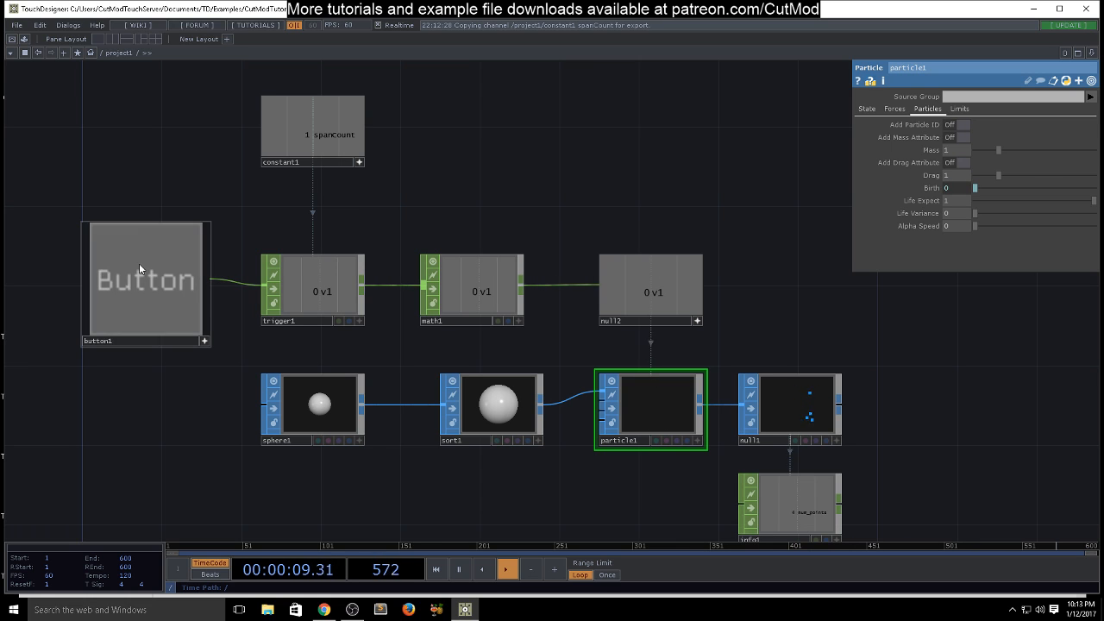
{"action": "left_click", "coordinate": [139, 263]}
Align math1 above sort1 and shift the Math, Null, Sort, Particle and Info nodes together closer to trigger1 and sphere1.
{"action": "left_click_drag", "start_coordinate": [484, 295], "coordinate": [503, 294]}
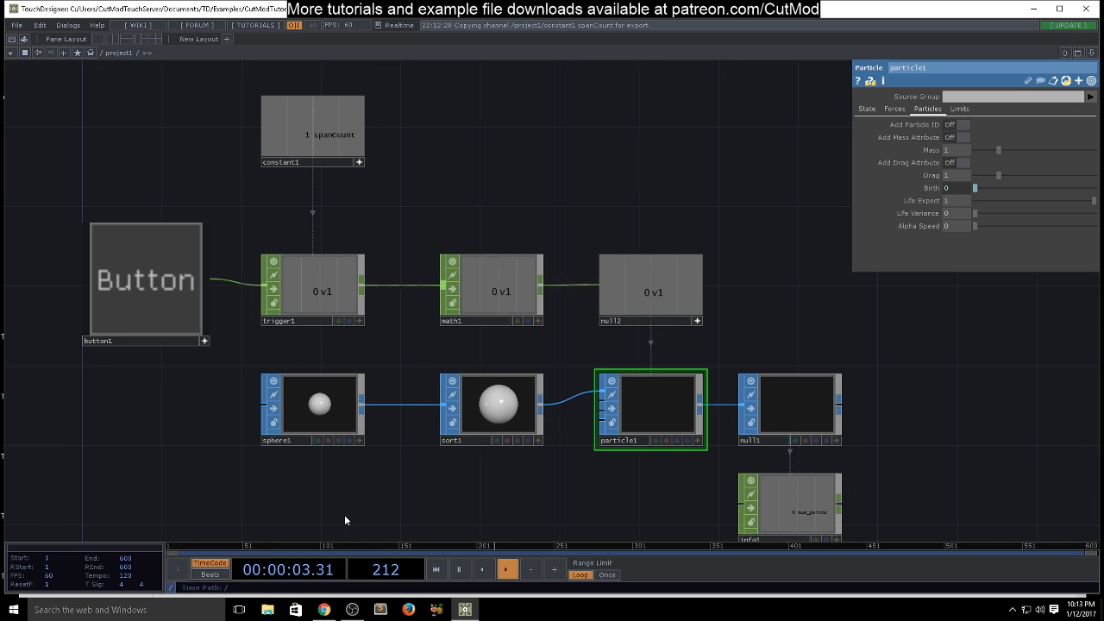
{"action": "left_click_drag", "start_coordinate": [963, 477], "coordinate": [954, 430]}
{"action": "right_click_drag", "start_coordinate": [920, 487], "coordinate": [511, 273]}
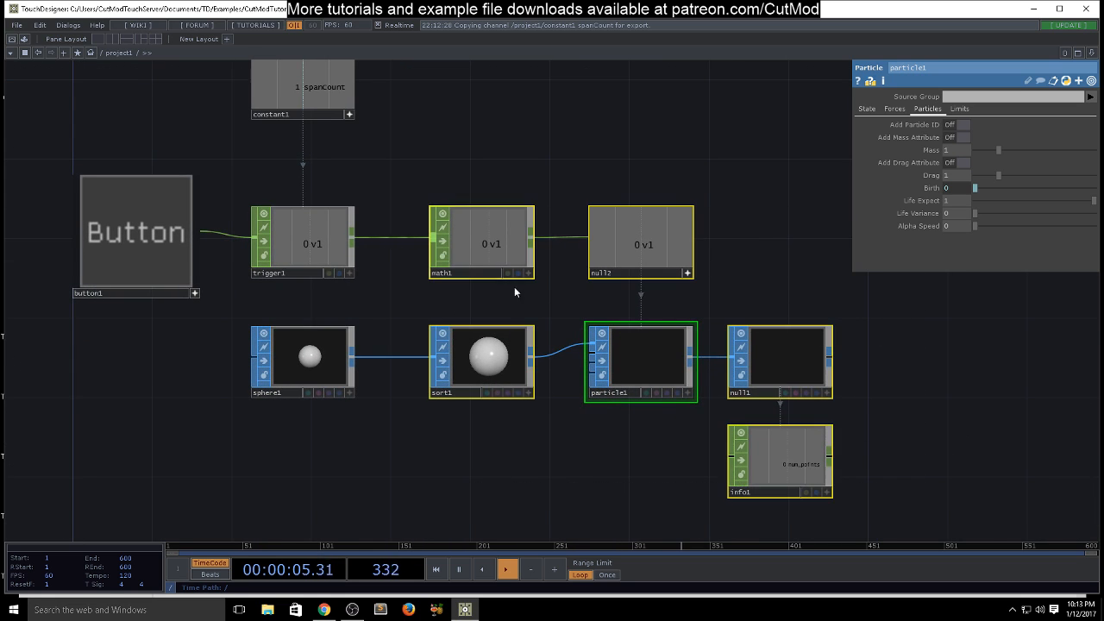
{"action": "left_click_drag", "start_coordinate": [502, 250], "coordinate": [462, 251]}
{"action": "left_click_drag", "start_coordinate": [444, 374], "coordinate": [454, 374]}
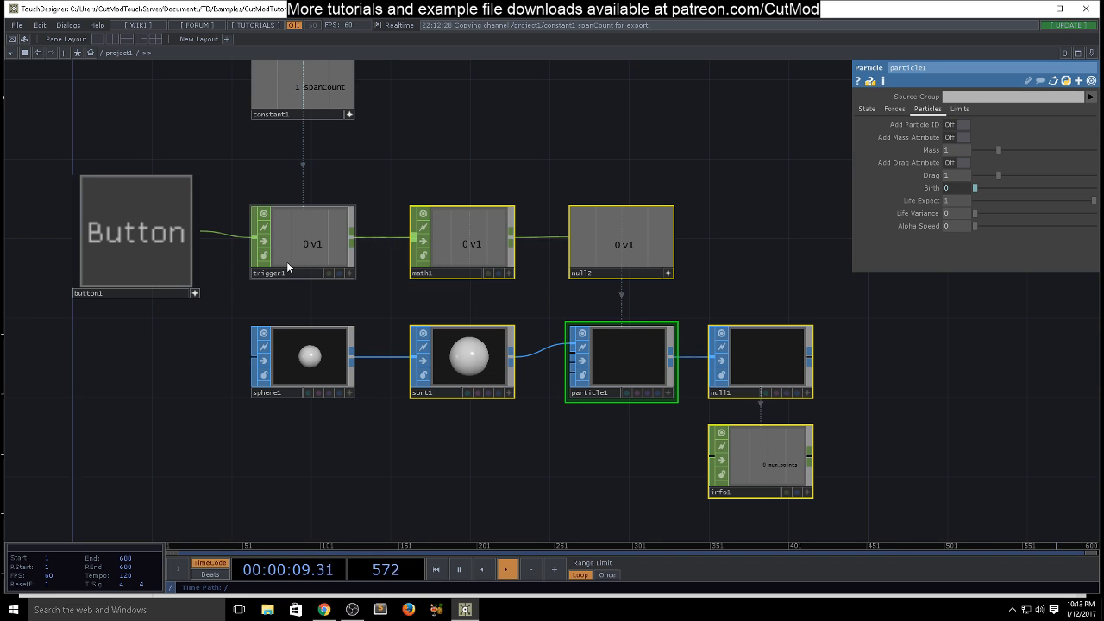
Select only the Particle SOP and expand its Birth parameter to show the expression.
{"action": "left_click", "coordinate": [640, 366]}
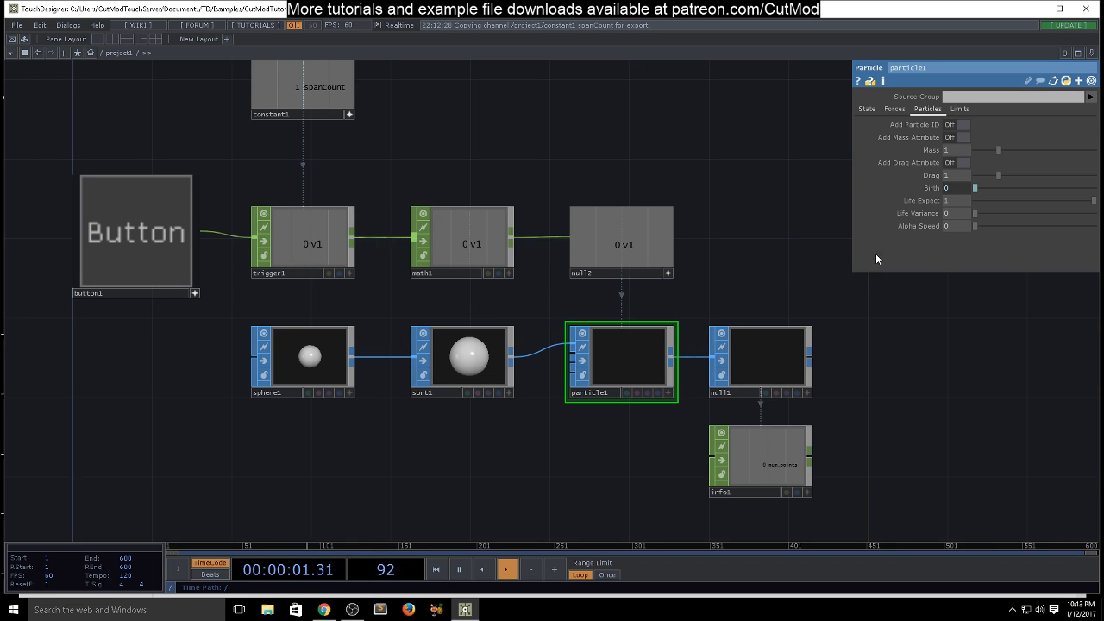
{"action": "left_click", "coordinate": [959, 188]}
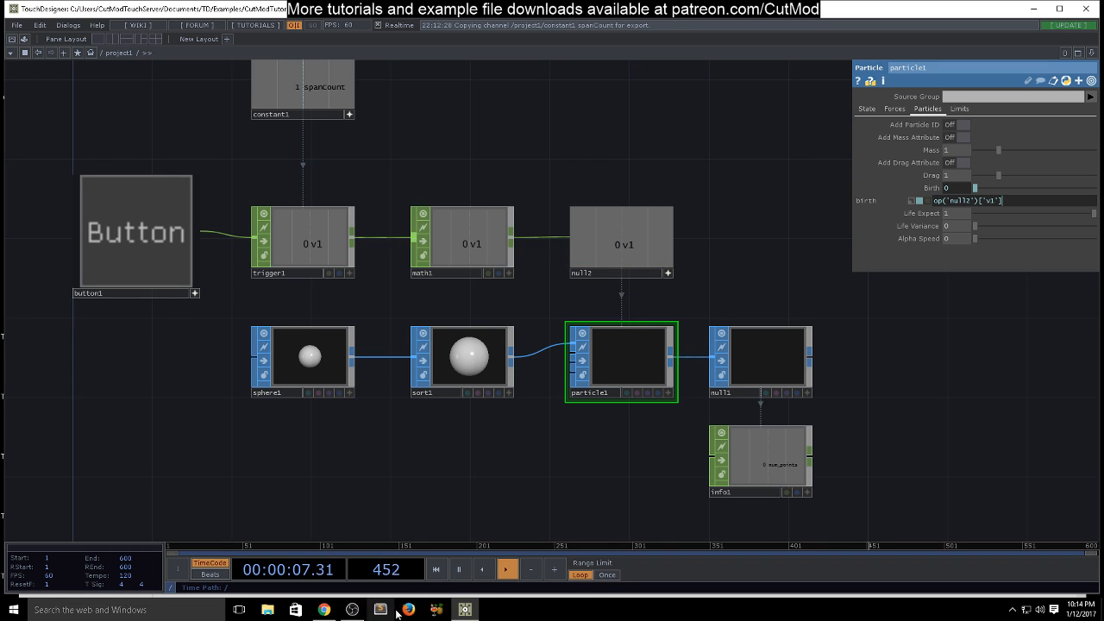
{"action": "mouse_move", "coordinate": [354, 611]}
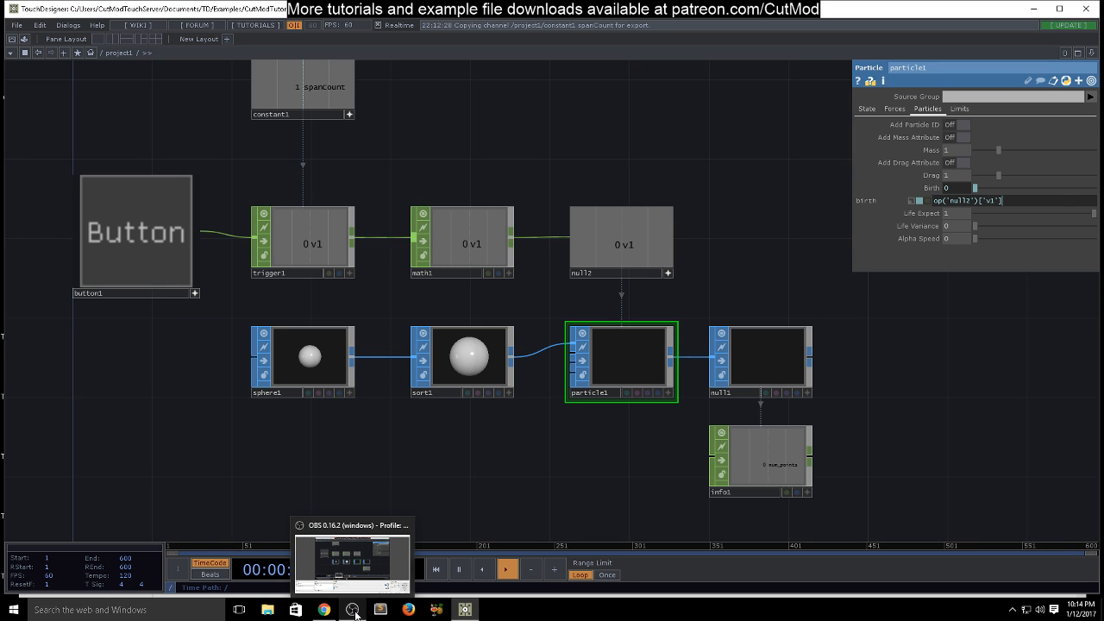
{"action": "left_click", "coordinate": [355, 613]}
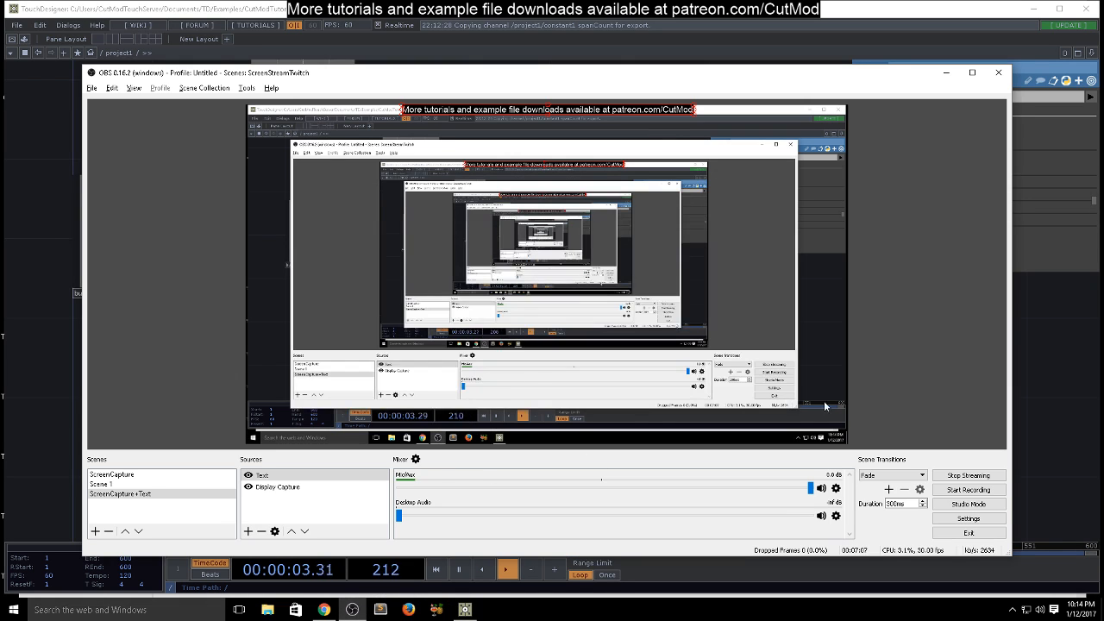